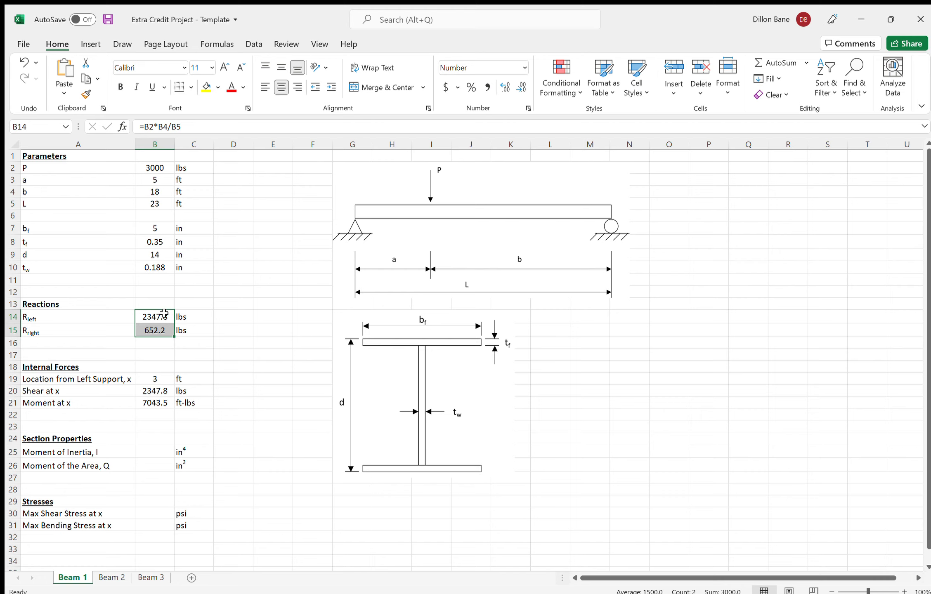
Examine the internal forces, section properties and stresses sections of the Beam 1 sheet, including the empty result cells.
{"action": "left_click_drag", "start_coordinate": [161, 377], "coordinate": [163, 403]}
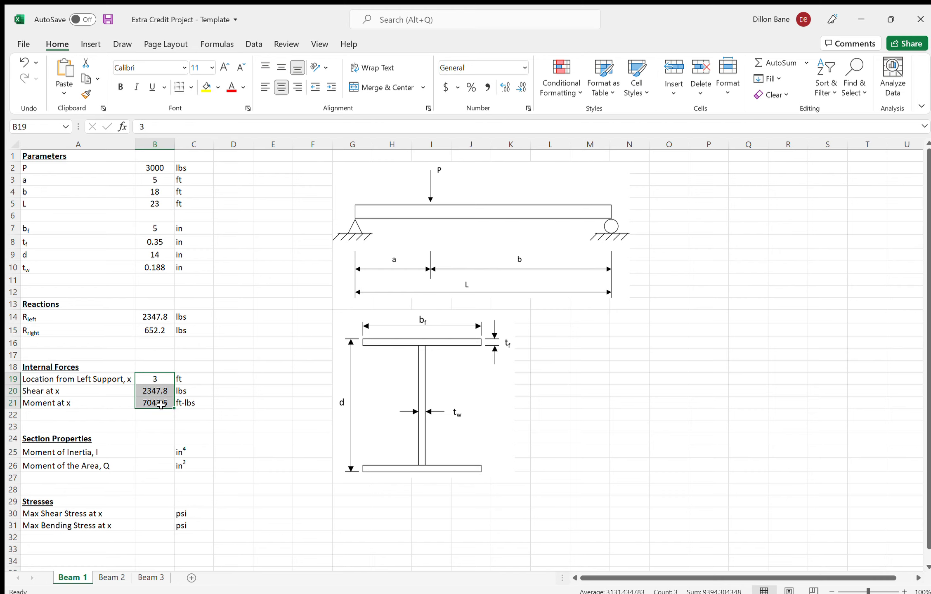
{"action": "left_click", "coordinate": [244, 402]}
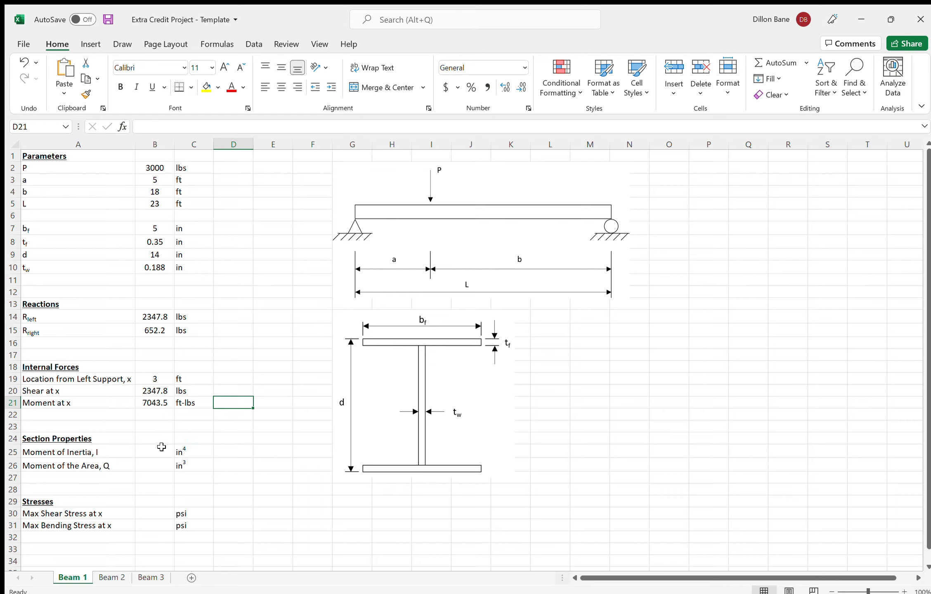
{"action": "left_click_drag", "start_coordinate": [161, 447], "coordinate": [159, 463]}
{"action": "left_click_drag", "start_coordinate": [149, 513], "coordinate": [149, 526]}
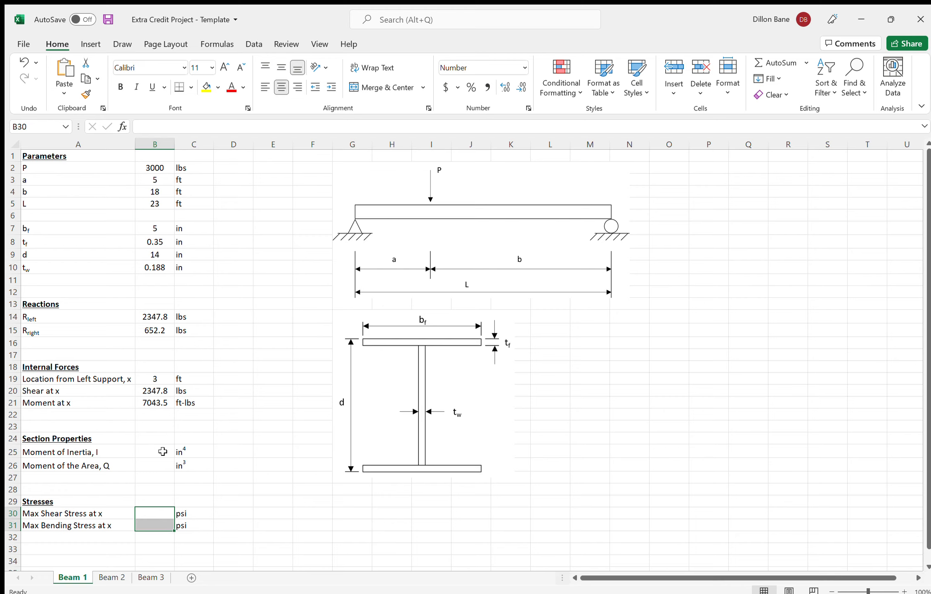
{"action": "left_click", "coordinate": [108, 452]}
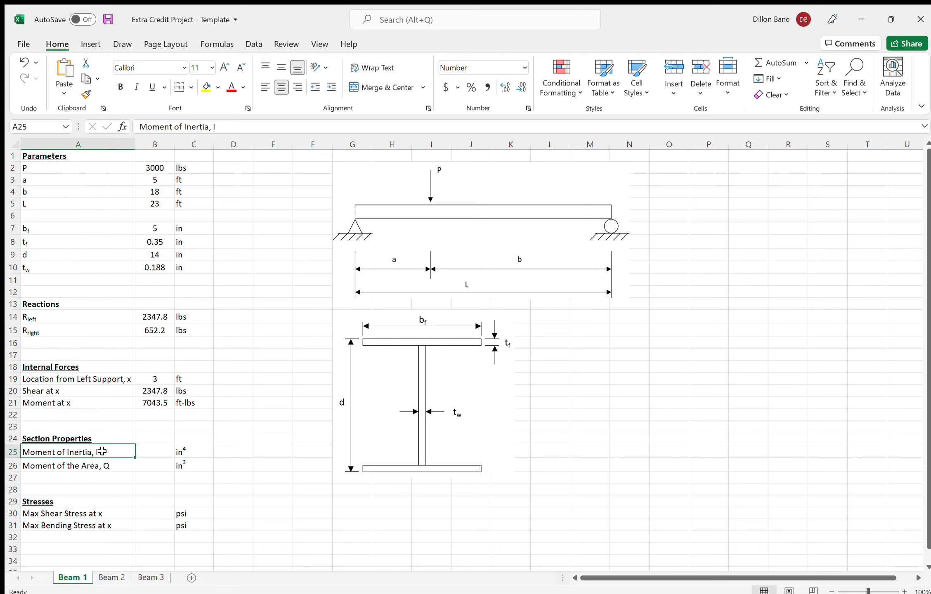
{"action": "left_click", "coordinate": [124, 465]}
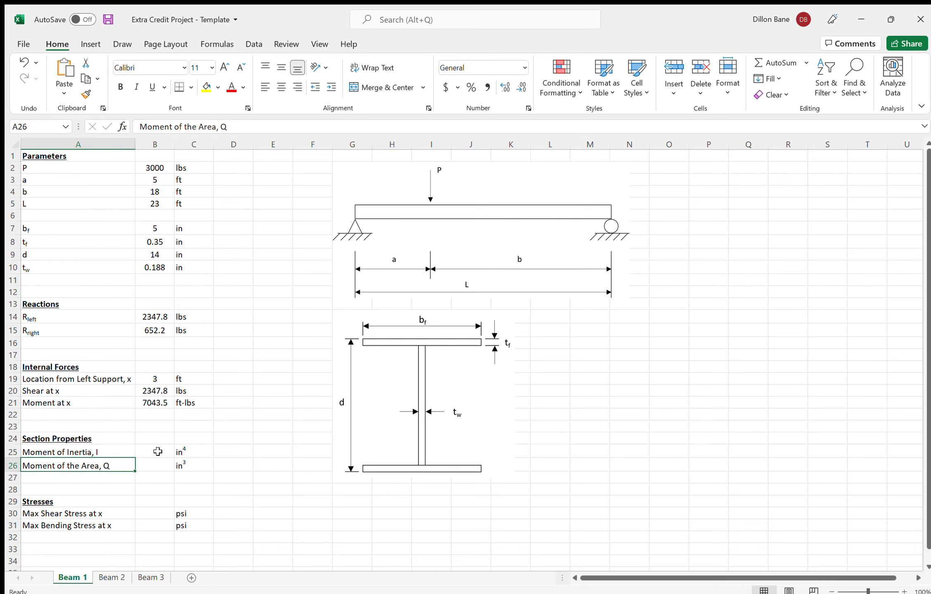
{"action": "left_click_drag", "start_coordinate": [156, 452], "coordinate": [157, 465]}
{"action": "left_click", "coordinate": [285, 477]}
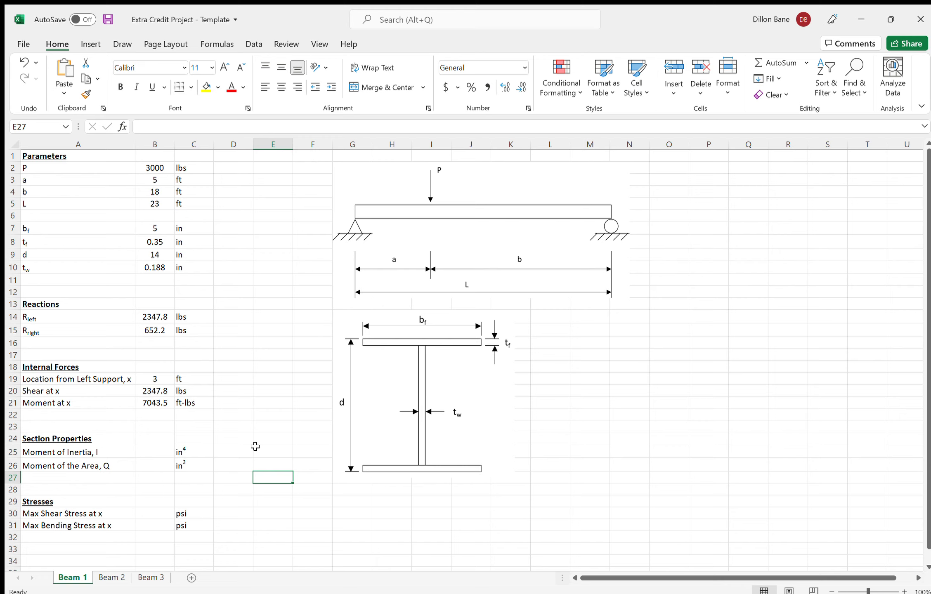
Begin the Moment of Inertia formula in B25 with the full-rectangle term =B7*(B9^3)/12 followed by a minus sign.
{"action": "left_click", "coordinate": [147, 453]}
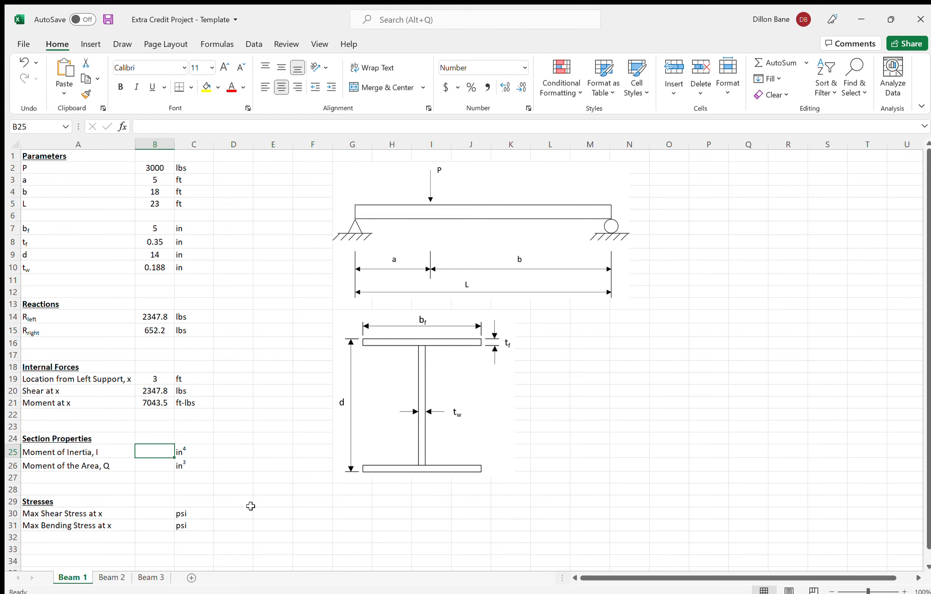
{"action": "type", "text": "="}
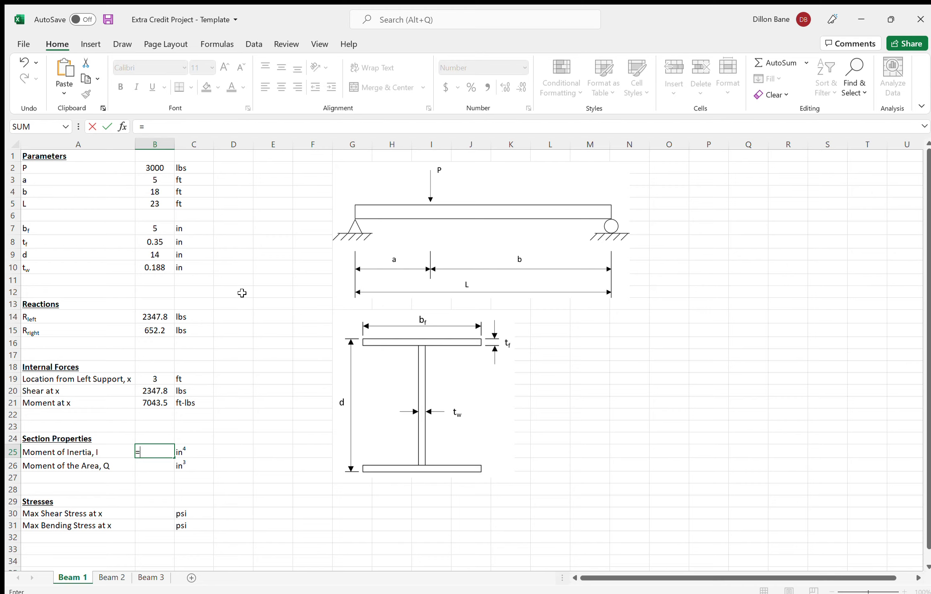
{"action": "left_click", "coordinate": [152, 228]}
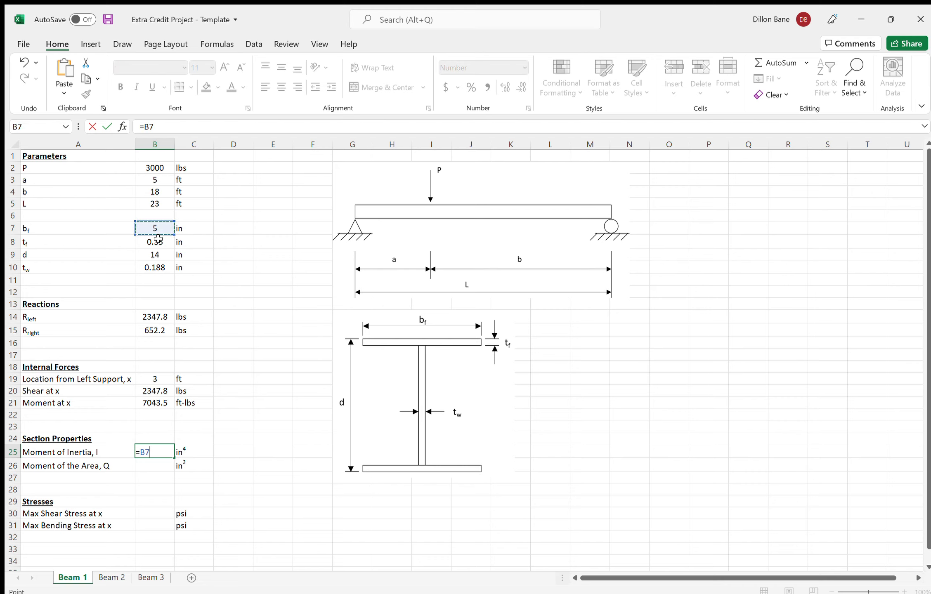
{"action": "type", "text": "*("}
{"action": "left_click", "coordinate": [158, 254]}
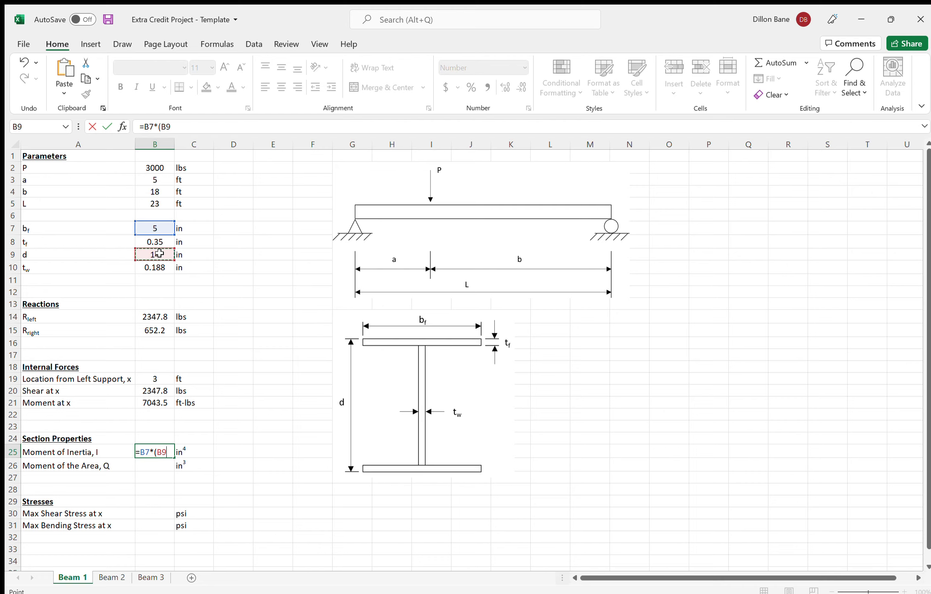
{"action": "type", "text": "^3)/12-"}
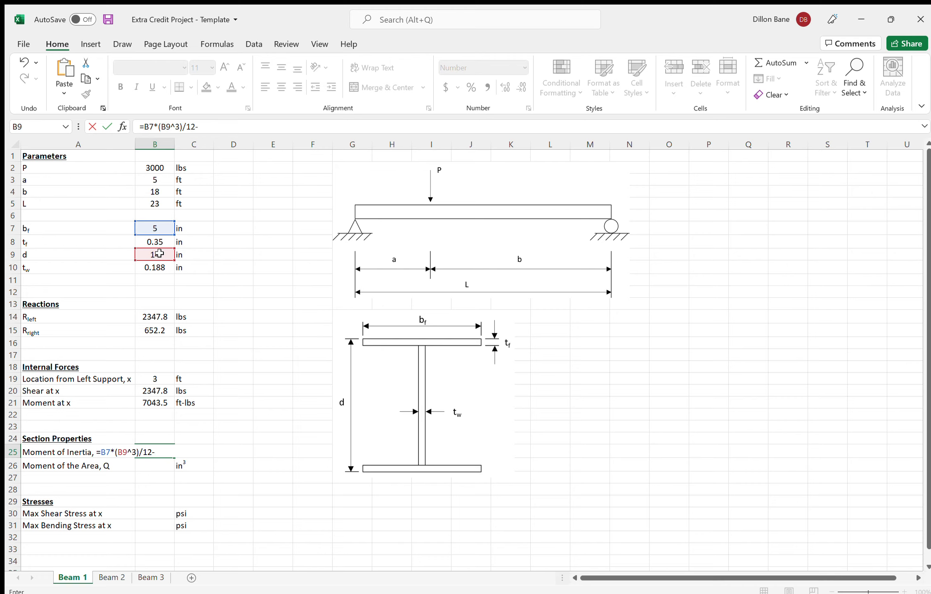
Add the flange width minus web thickness, (B7-B10), to the Moment of Inertia formula.
{"action": "type", "text": "("}
{"action": "left_click", "coordinate": [157, 226]}
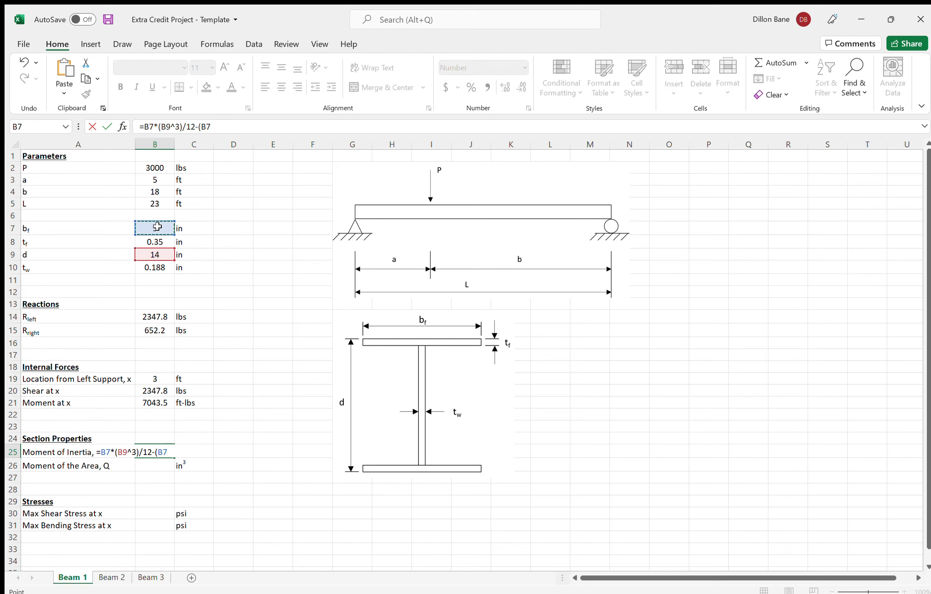
{"action": "type", "text": "-"}
{"action": "left_click", "coordinate": [156, 268]}
{"action": "type", "text": ")"}
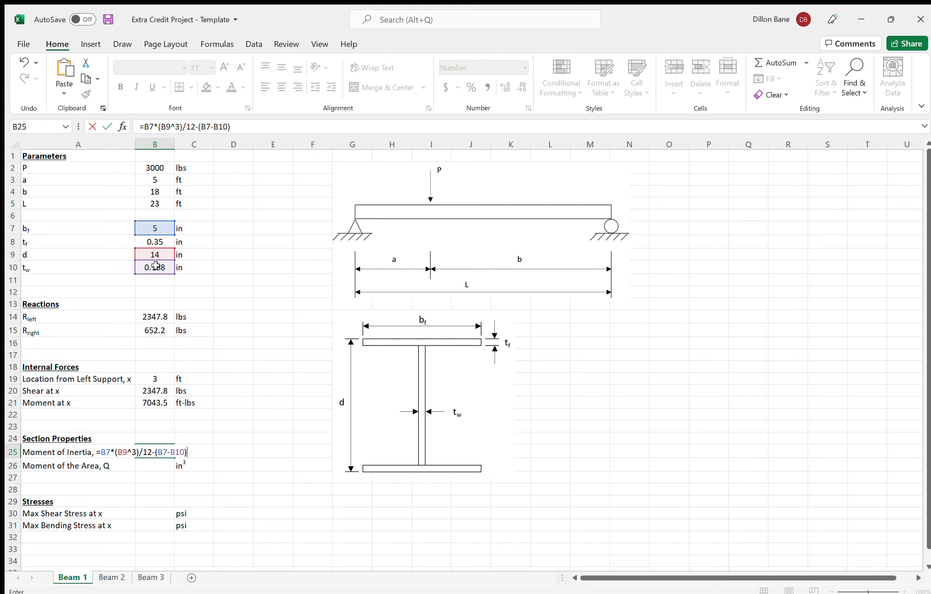
Complete the Moment of Inertia formula by multiplying by the cubed web height over 12, *((B9-2*B8)^3)/12.
{"action": "type", "text": "*"}
{"action": "type", "text": "(("}
{"action": "left_click", "coordinate": [145, 253]}
{"action": "type", "text": "-"}
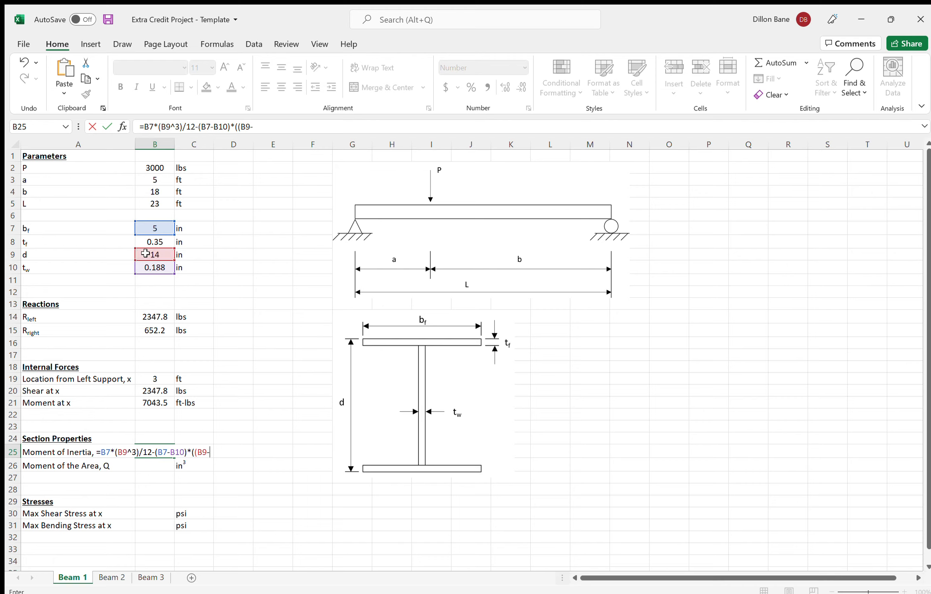
{"action": "type", "text": "2"}
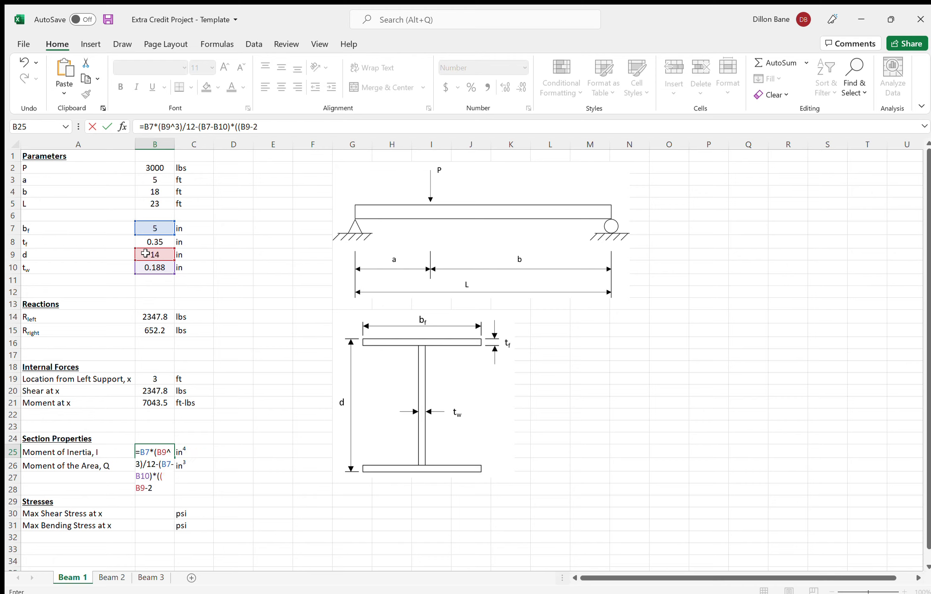
{"action": "type", "text": "*"}
{"action": "left_click", "coordinate": [151, 241]}
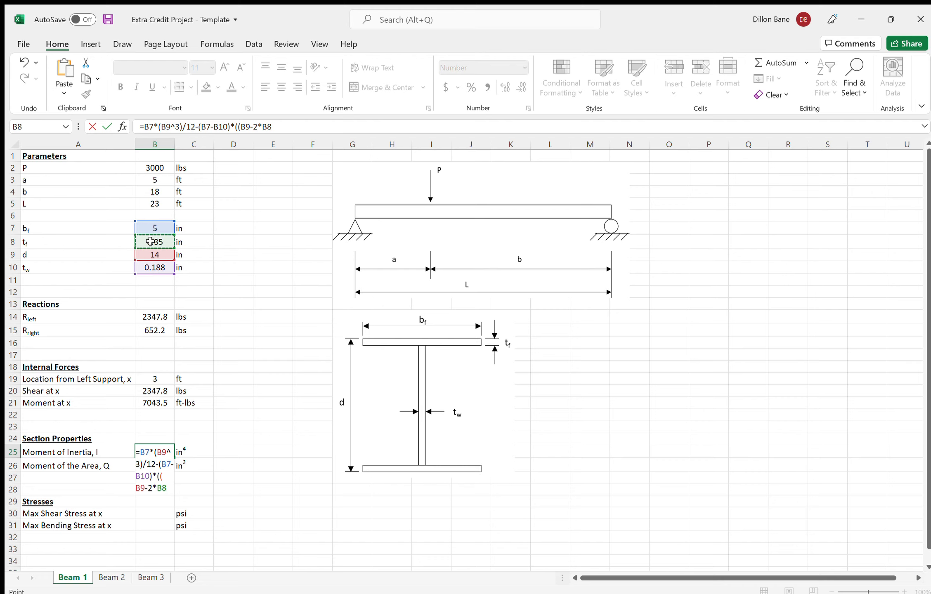
{"action": "type", "text": ")^3)/12"}
{"action": "key", "text": "Return"}
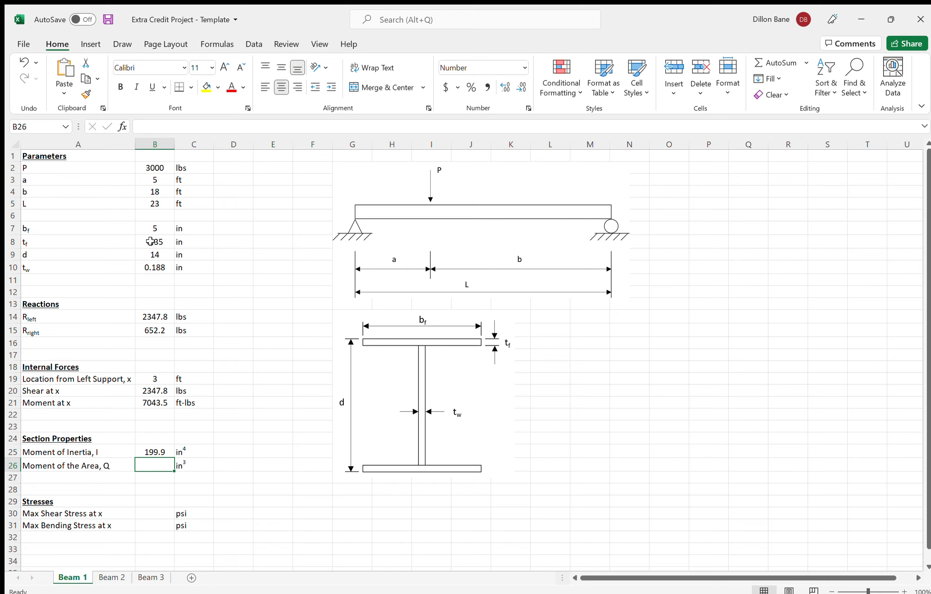
Begin the Moment of the Area, Q formula in B26 with the flange area, =(B7*B8).
{"action": "type", "text": "="}
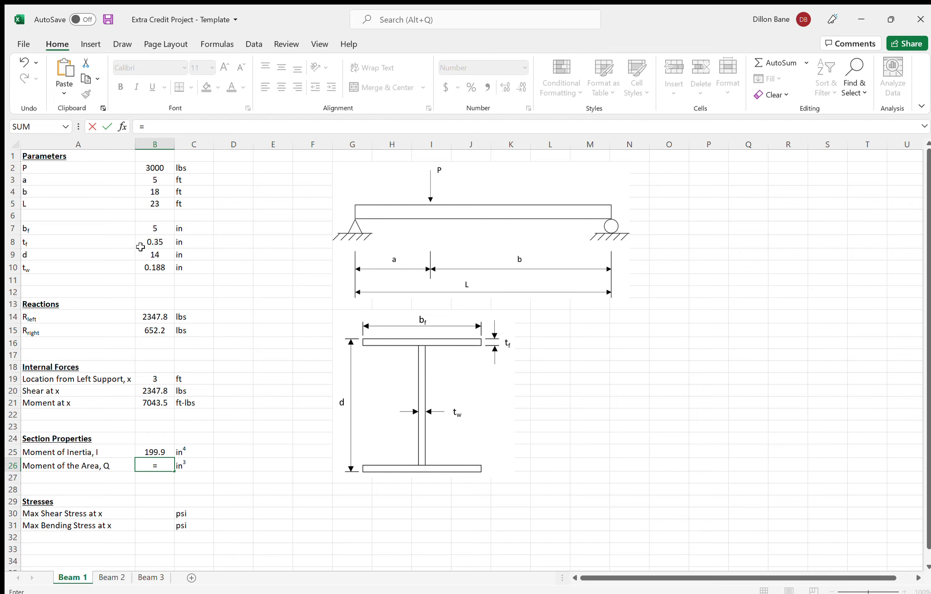
{"action": "type", "text": "("}
{"action": "left_click", "coordinate": [150, 227]}
{"action": "type", "text": "*"}
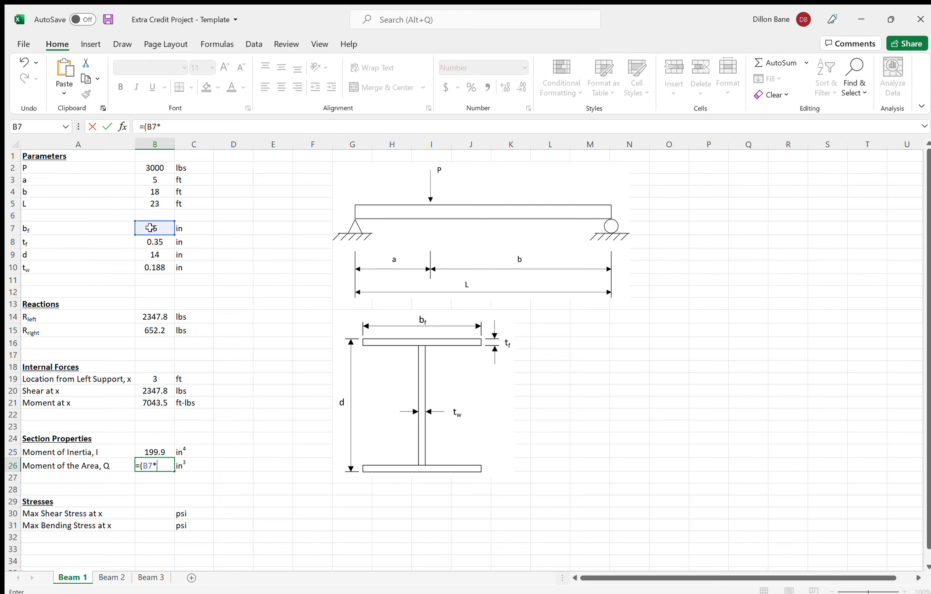
{"action": "left_click", "coordinate": [153, 242]}
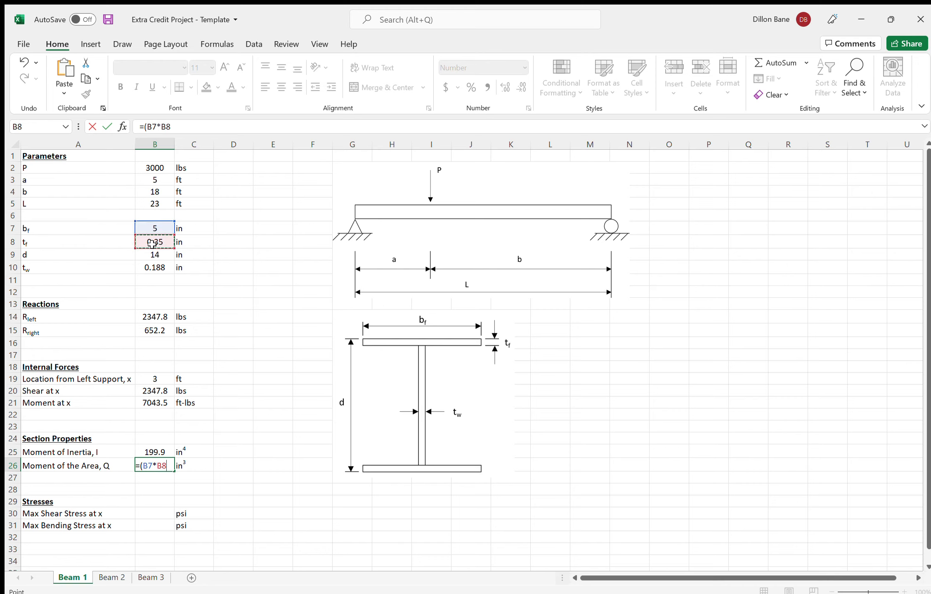
{"action": "type", "text": ")("}
{"action": "key", "text": "BackSpace"}
Multiply the flange area in the Q formula by its centroid distance, *(B9/2-B8/2).
{"action": "type", "text": "*("}
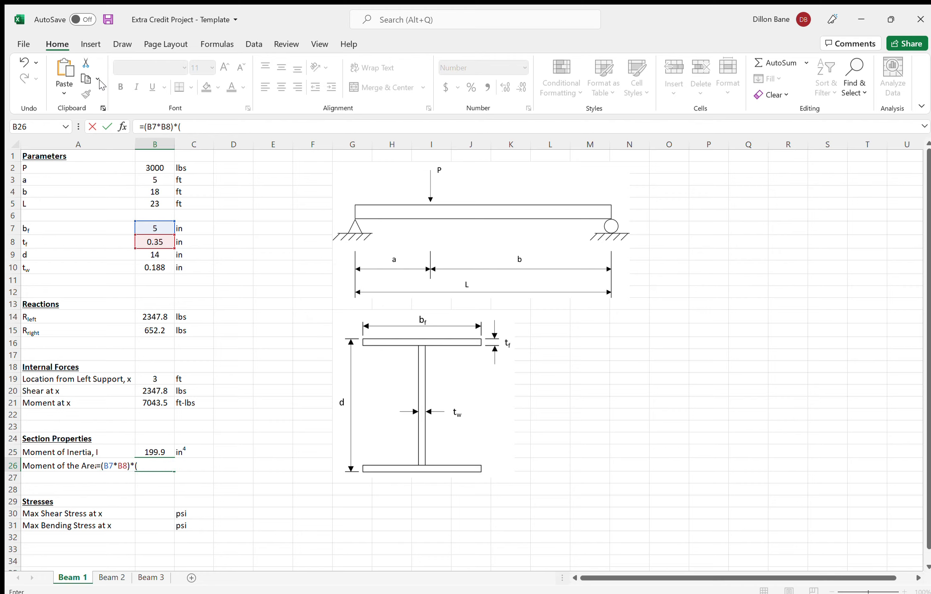
{"action": "left_click", "coordinate": [233, 126]}
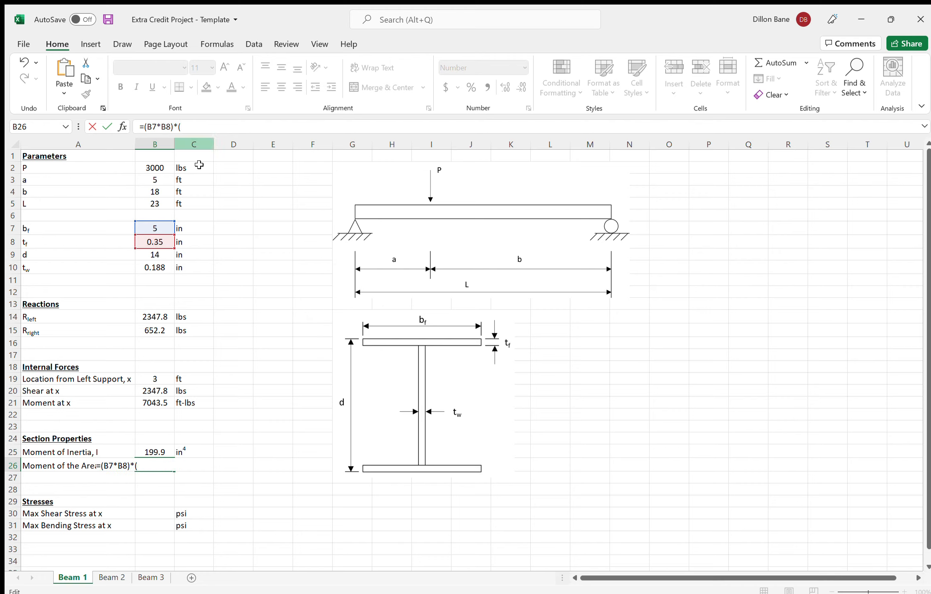
{"action": "left_click", "coordinate": [153, 255]}
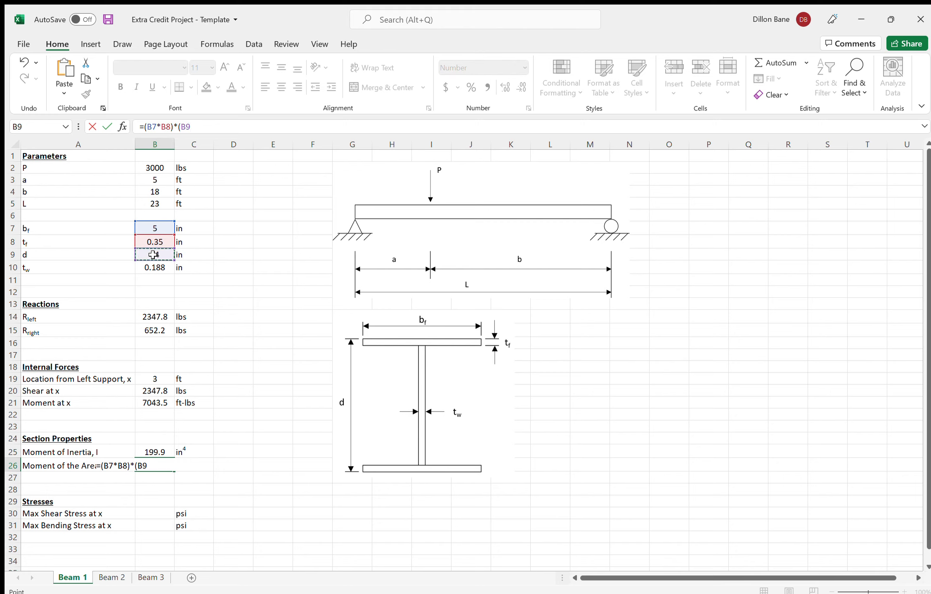
{"action": "type", "text": "/2-"}
{"action": "left_click", "coordinate": [164, 242]}
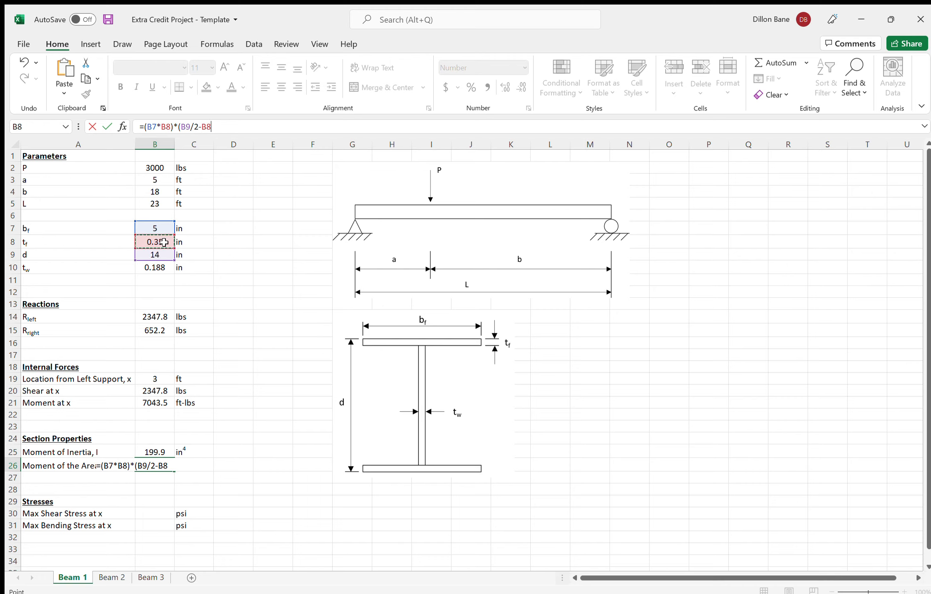
{"action": "type", "text": "/2)"}
Add the half-web area term +(B9/2-B8)*B10 to the Q formula.
{"action": "type", "text": "+("}
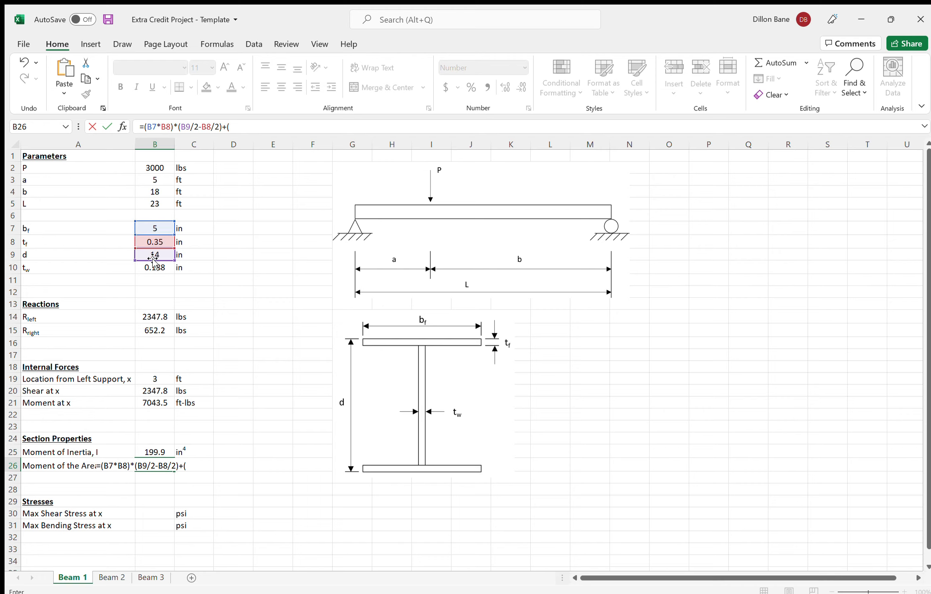
{"action": "left_click", "coordinate": [154, 254]}
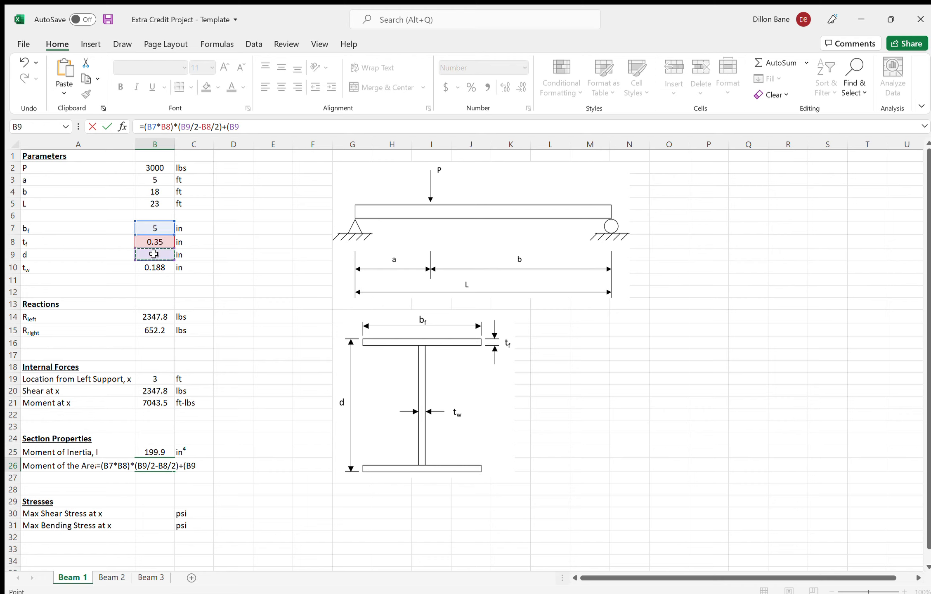
{"action": "type", "text": "/2-"}
{"action": "left_click", "coordinate": [164, 240]}
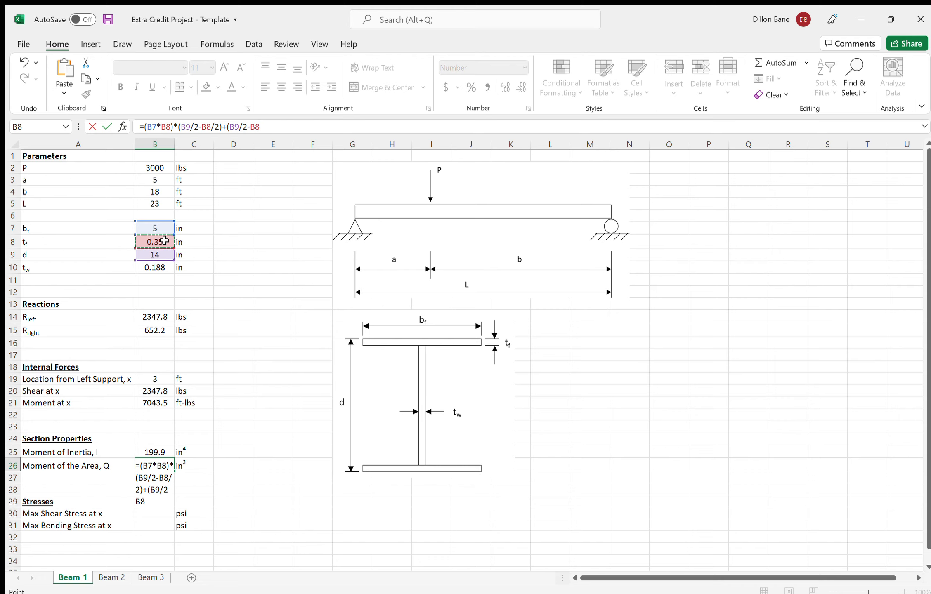
{"action": "type", "text": ")*"}
{"action": "left_click", "coordinate": [152, 266]}
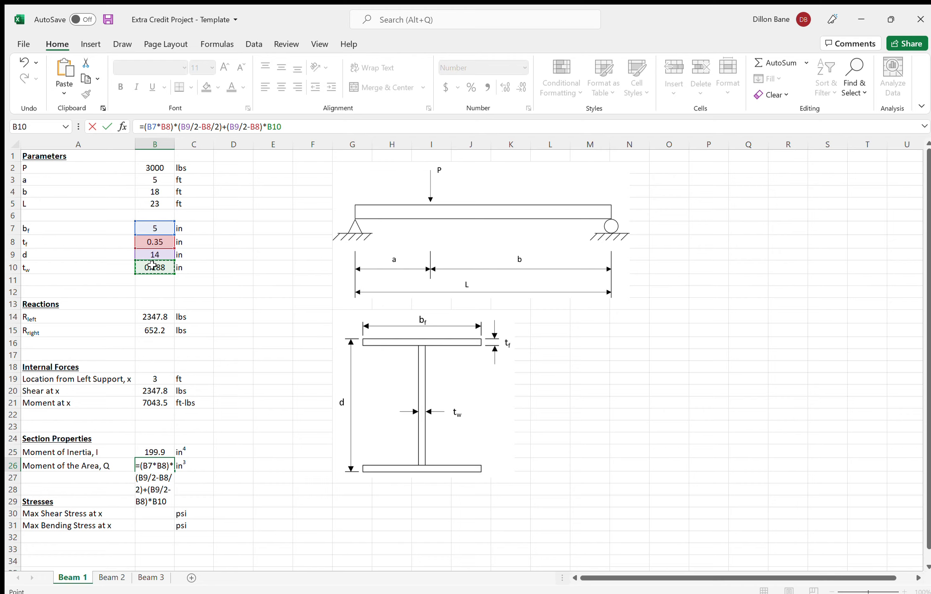
Complete the Q formula by multiplying the web area by its centroid distance, *(0.5*(B9/2-B8)).
{"action": "type", "text": "*(0.5*("}
{"action": "left_click", "coordinate": [153, 256]}
{"action": "type", "text": "/2-"}
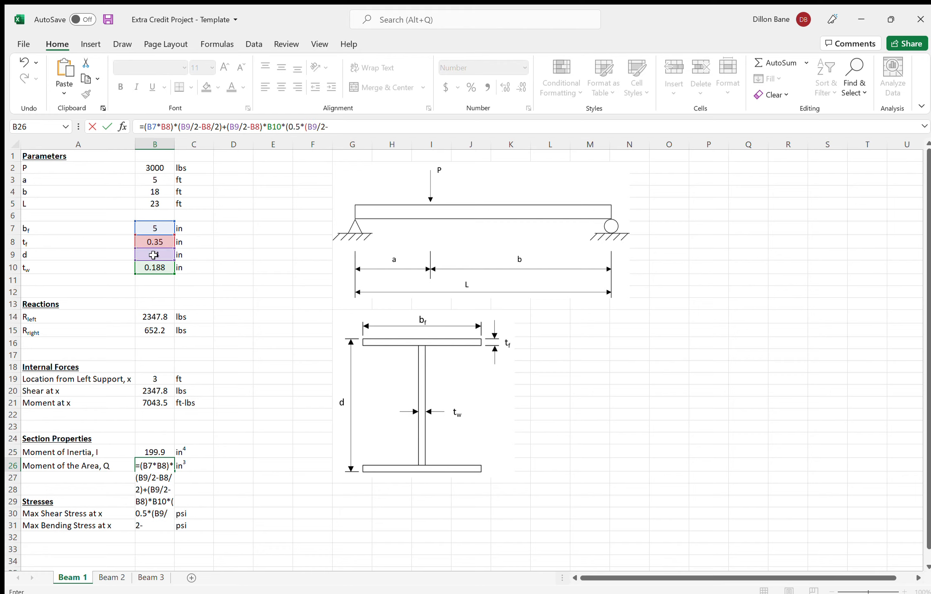
{"action": "left_click", "coordinate": [159, 241]}
{"action": "left_click", "coordinate": [159, 242]}
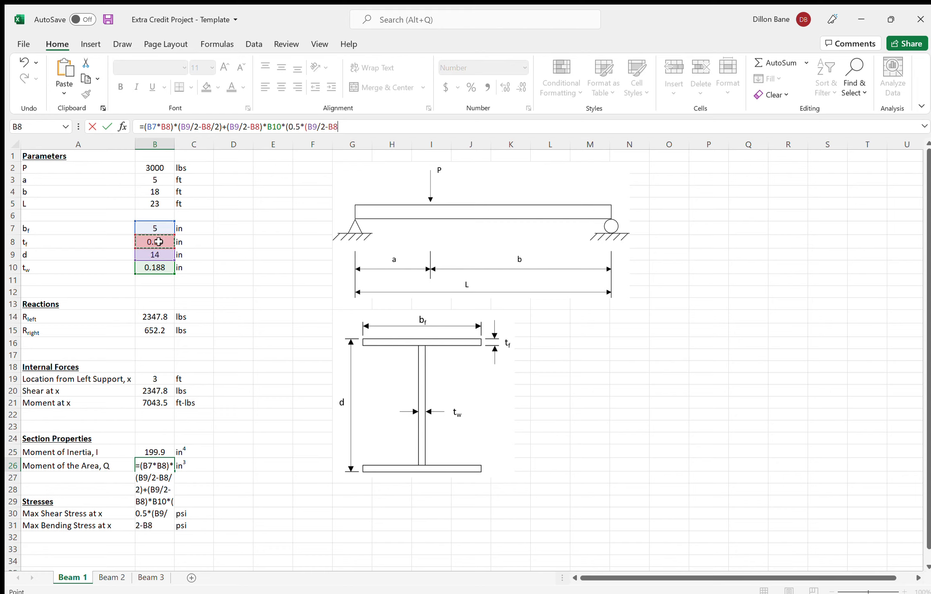
{"action": "type", "text": "))"}
{"action": "key", "text": "Return"}
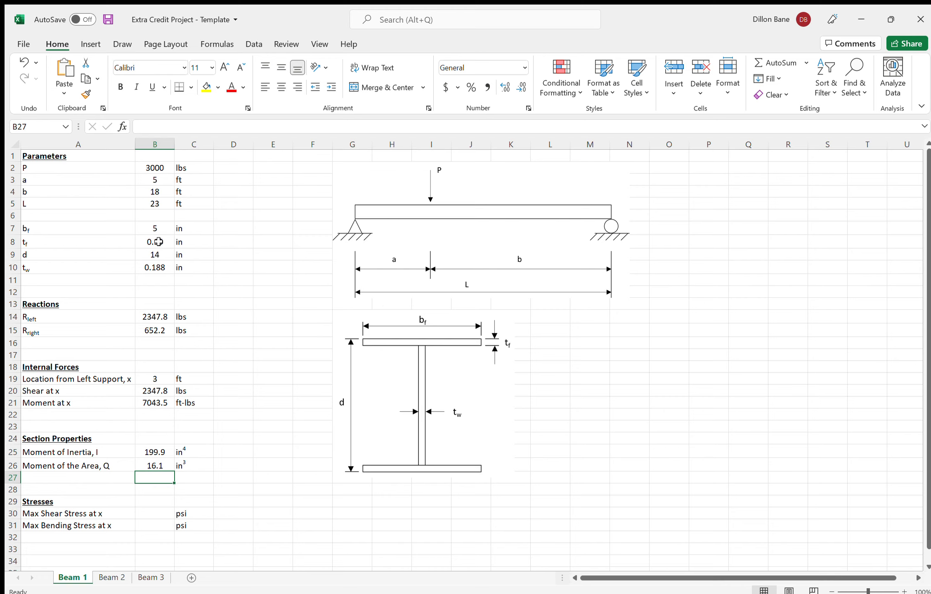
Enter the Max Shear Stress formula =B20*B26/(B25*B10) in B30.
{"action": "key", "text": "Down"}
{"action": "key", "text": "Down"}
{"action": "key", "text": "Down"}
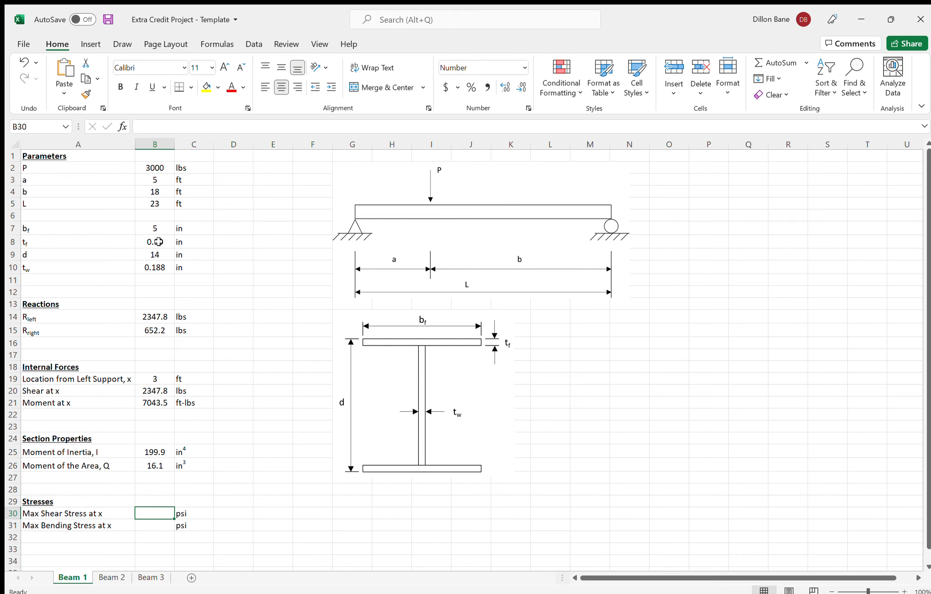
{"action": "type", "text": "="}
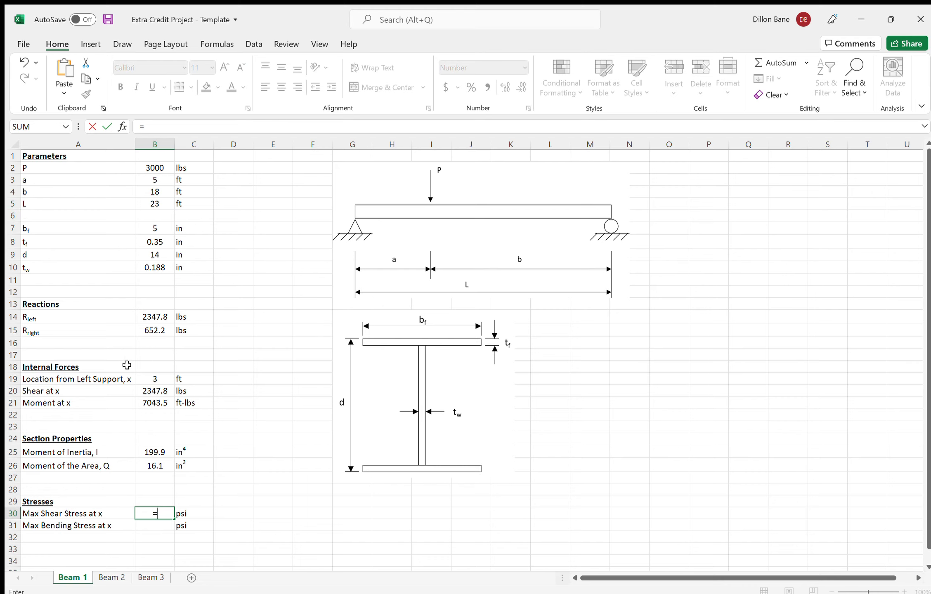
{"action": "left_click", "coordinate": [146, 390]}
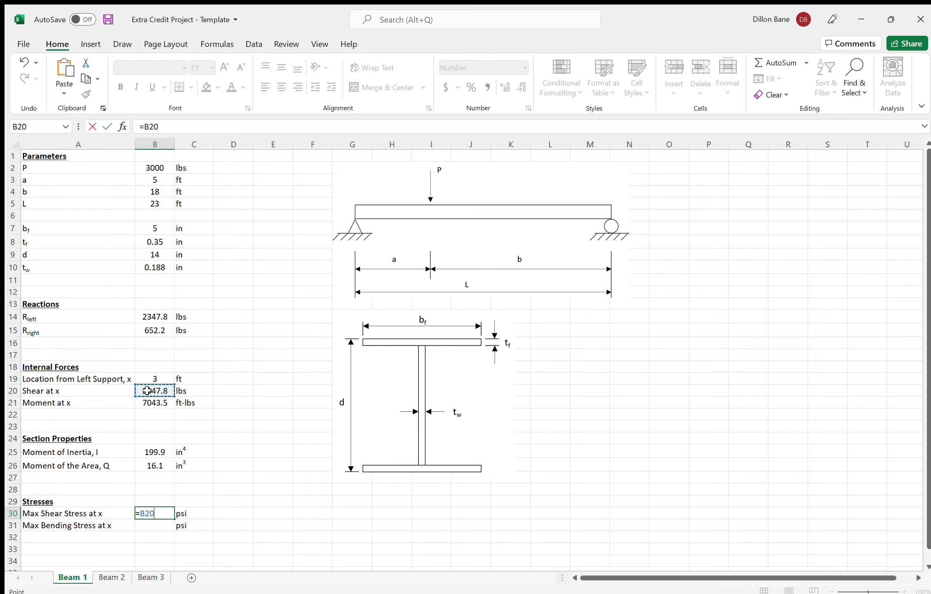
{"action": "type", "text": "*"}
{"action": "left_click", "coordinate": [148, 465]}
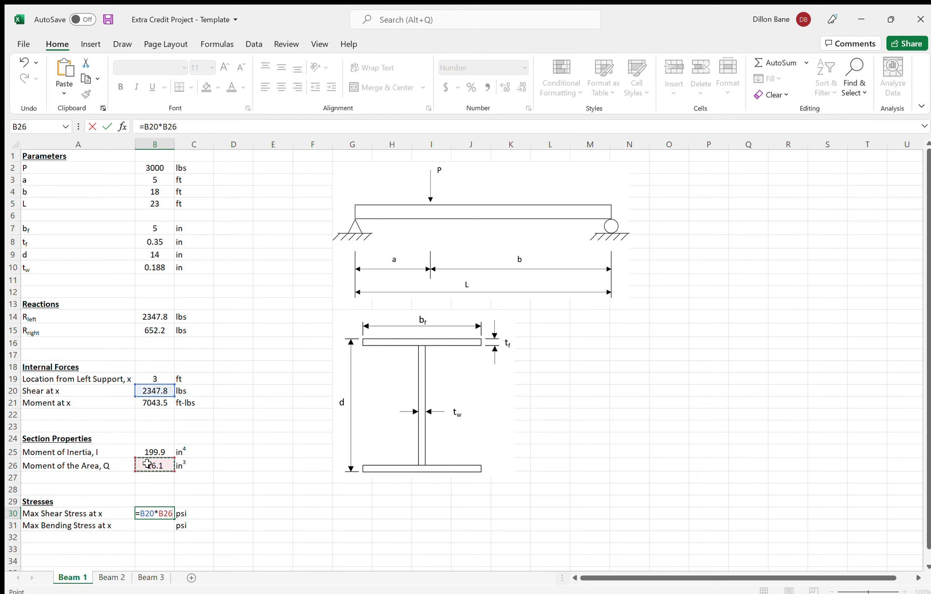
{"action": "type", "text": "/("}
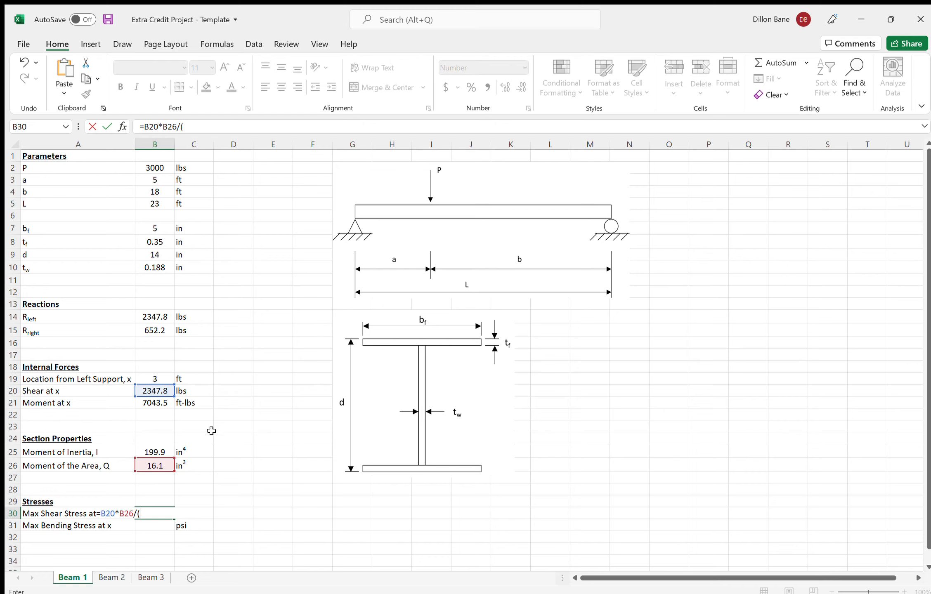
{"action": "left_click", "coordinate": [155, 451]}
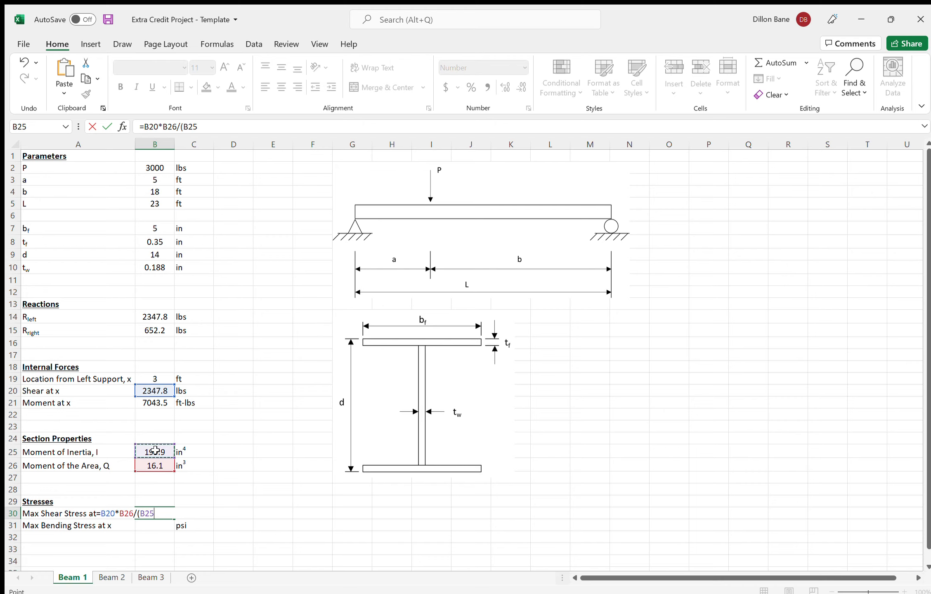
{"action": "type", "text": "*"}
{"action": "left_click", "coordinate": [156, 267]}
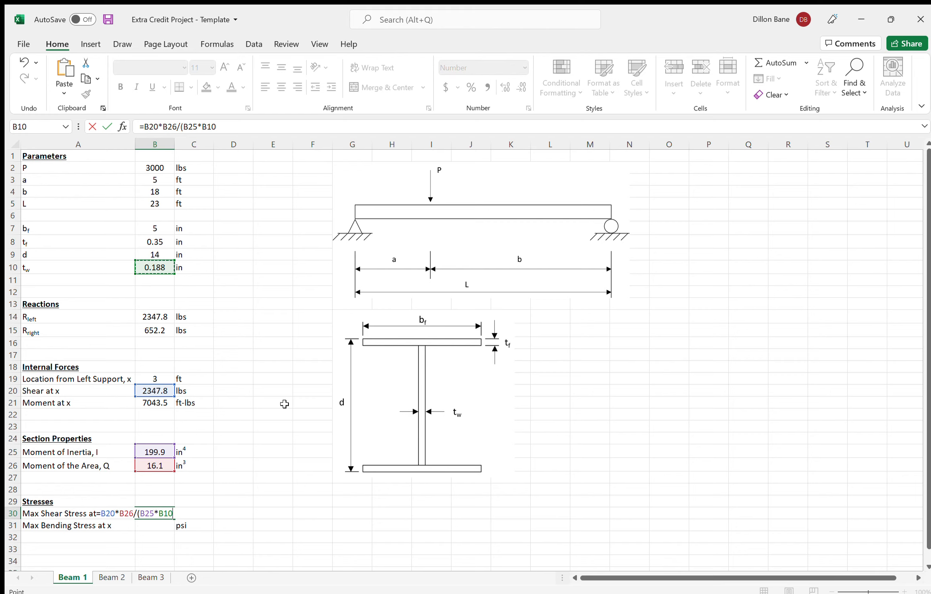
{"action": "type", "text": ")"}
{"action": "key", "text": "Return"}
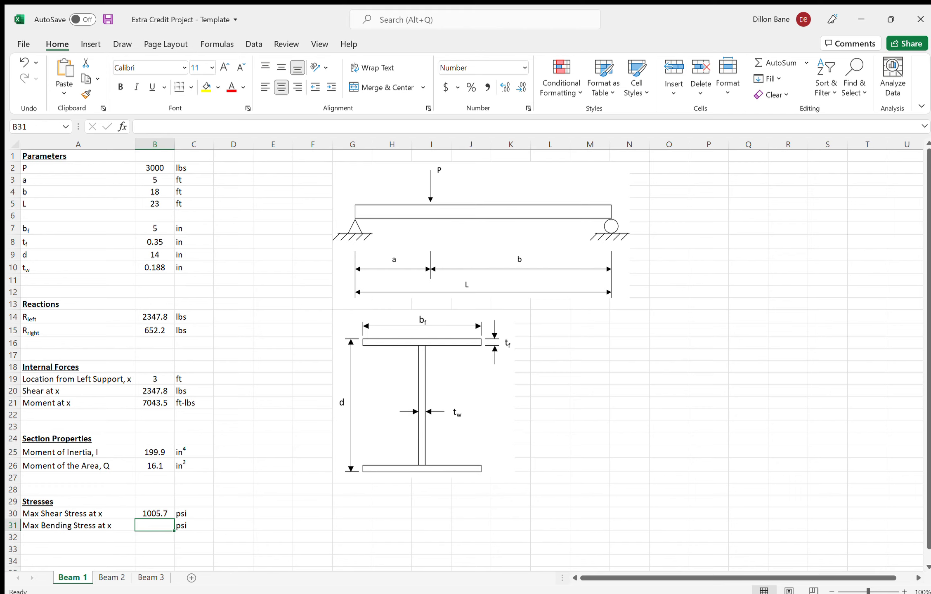
Enter the Max Bending Stress formula =B21*12*(B9/2)/B25 in B31, converting the moment to inch-pounds.
{"action": "type", "text": "="}
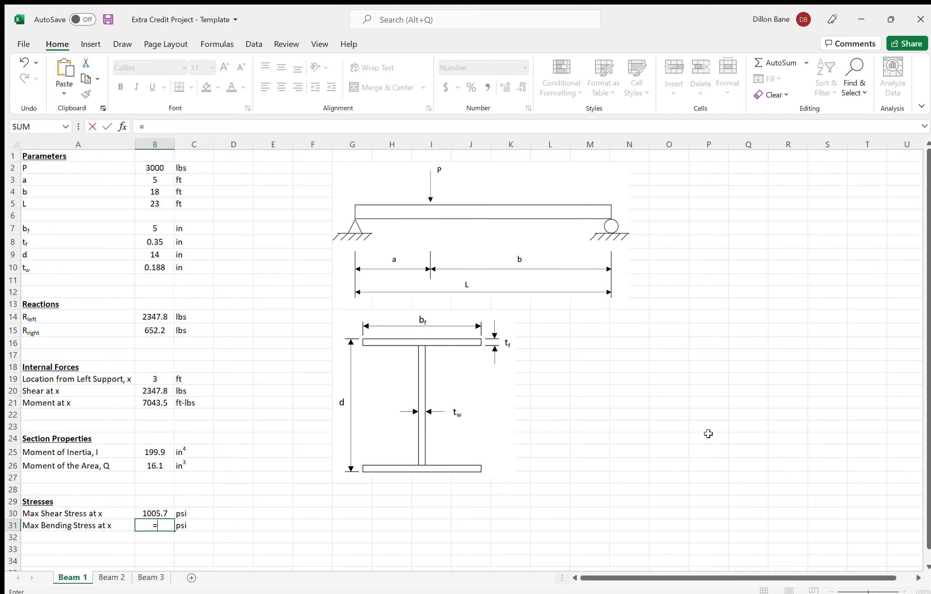
{"action": "left_click", "coordinate": [159, 402]}
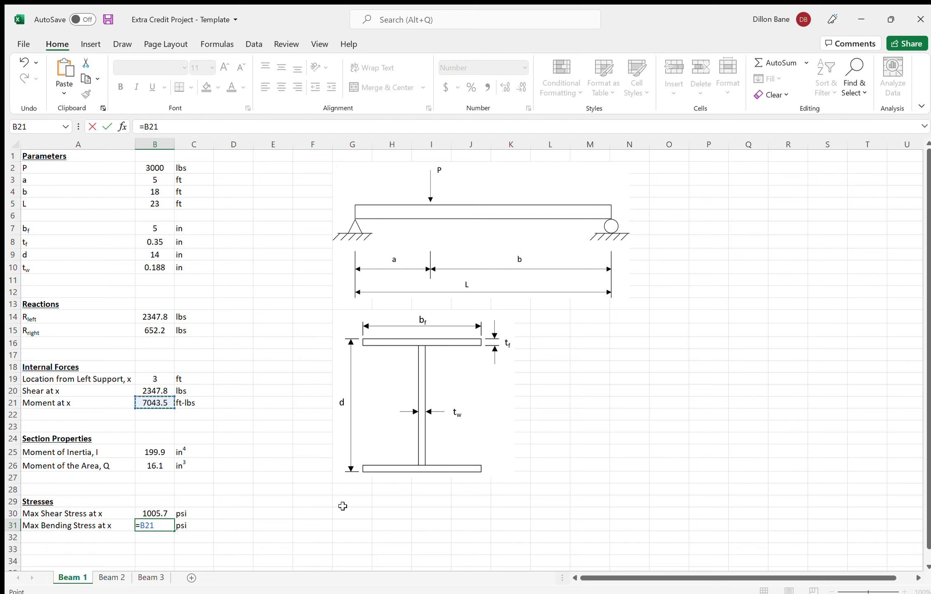
{"action": "type", "text": "*12"}
{"action": "type", "text": "*"}
{"action": "type", "text": "("}
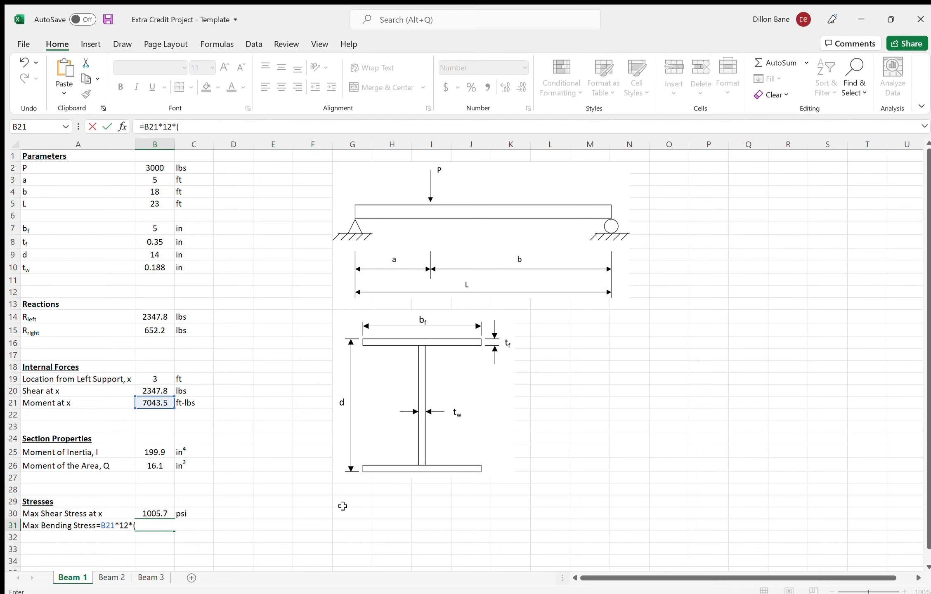
{"action": "left_click", "coordinate": [141, 255]}
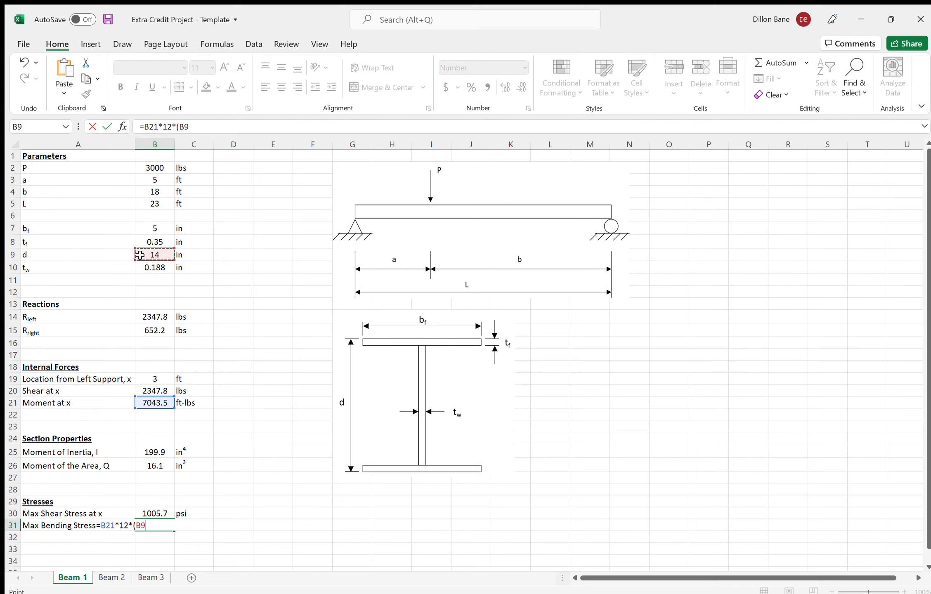
{"action": "type", "text": "/2)"}
{"action": "type", "text": "/"}
{"action": "left_click", "coordinate": [162, 453]}
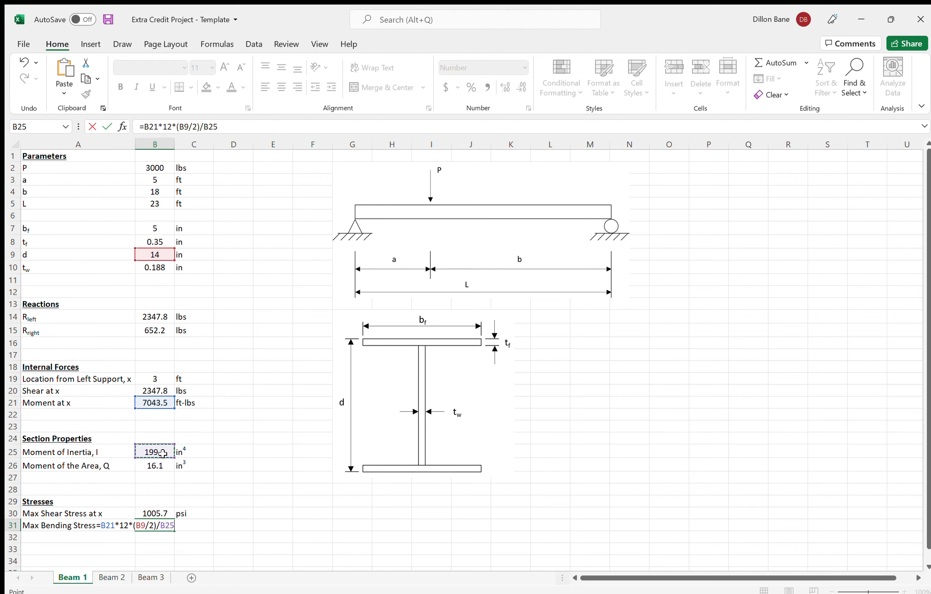
{"action": "key", "text": "Return"}
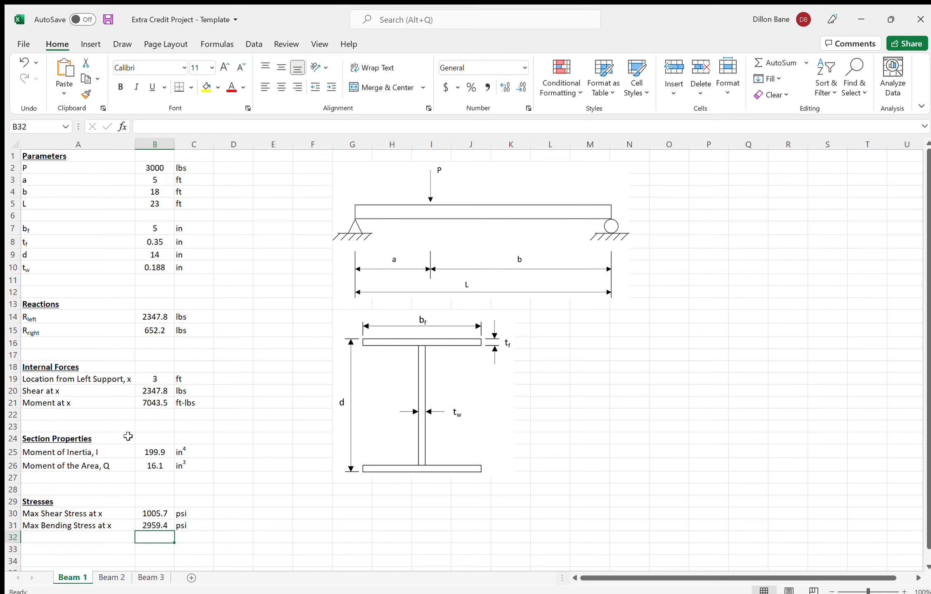
Set the location from the left support, x, in B19 to 12 ft.
{"action": "left_click", "coordinate": [157, 376]}
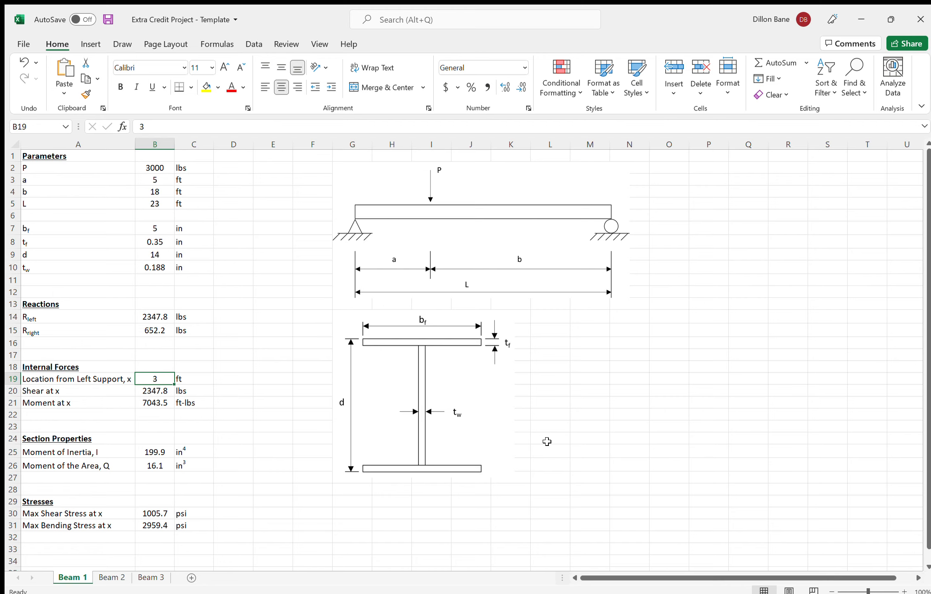
{"action": "type", "text": "12"}
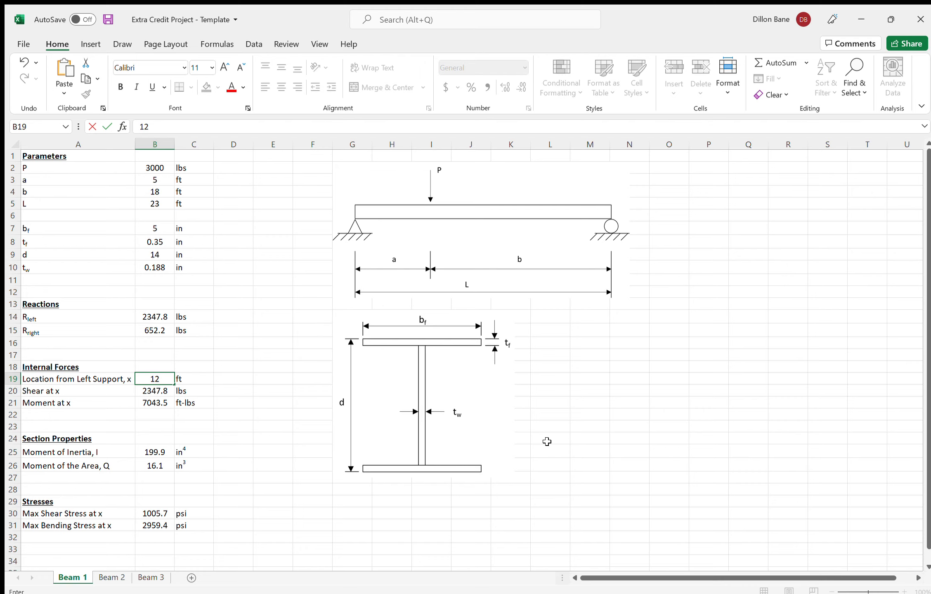
{"action": "key", "text": "Return"}
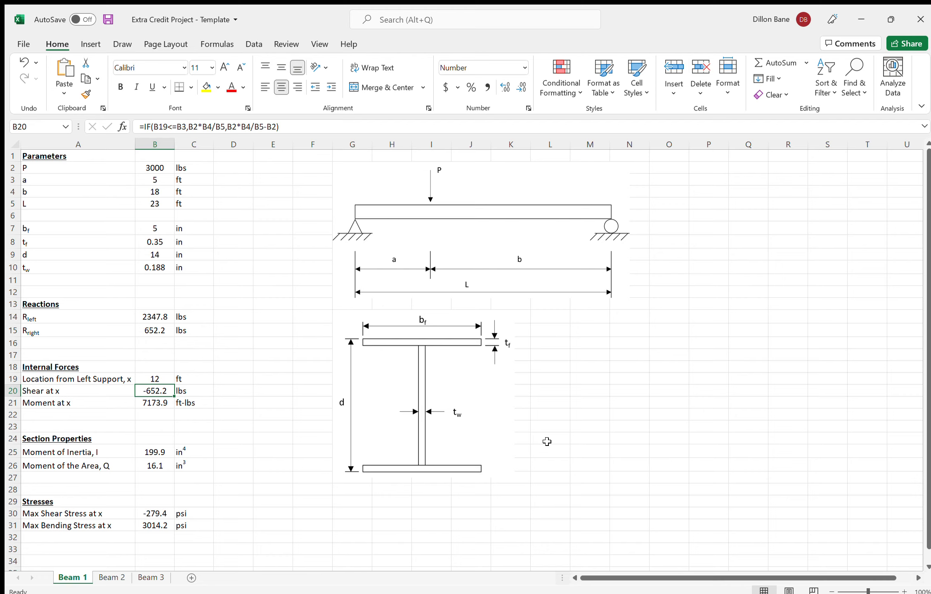
Examine the internal force, section property and stress results and their formulas from B20 down to B31.
{"action": "key", "text": "Down"}
{"action": "key", "text": "Down"}
{"action": "key", "text": "Down"}
{"action": "key", "text": "Down"}
{"action": "key", "text": "Down"}
{"action": "key", "text": "Down"}
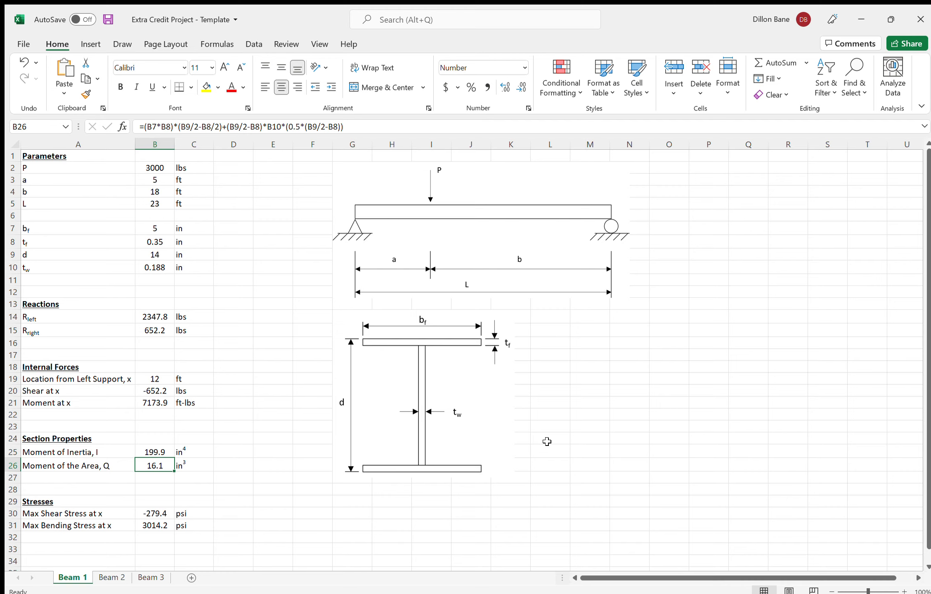
{"action": "key", "text": "Down"}
{"action": "key", "text": "Up"}
{"action": "key", "text": "Up"}
{"action": "key", "text": "Up"}
{"action": "key", "text": "Down"}
{"action": "key", "text": "Down"}
{"action": "key", "text": "Down"}
{"action": "key", "text": "Down"}
{"action": "key", "text": "Down"}
{"action": "key", "text": "Down"}
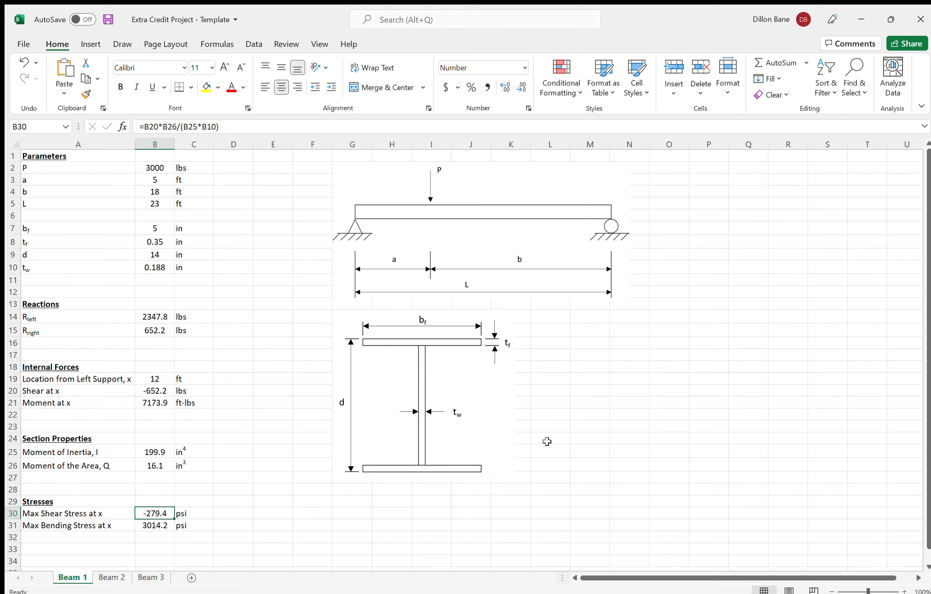
{"action": "key", "text": "Down"}
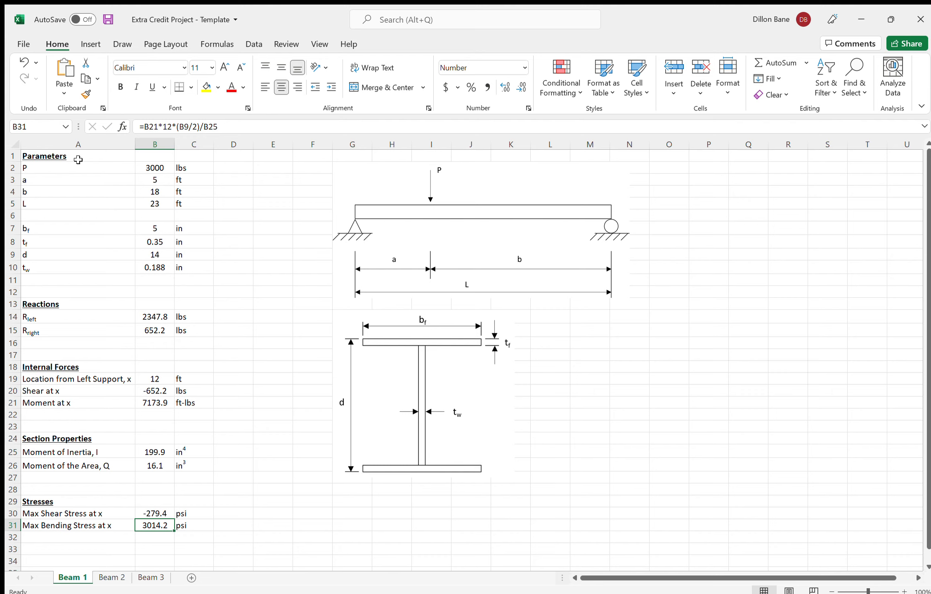
Review the Beam 1 calculation block and its input parameters: load P, lengths a and b, and section dimensions bf, tf, d and tw.
{"action": "left_click_drag", "start_coordinate": [78, 156], "coordinate": [248, 523]}
{"action": "left_click", "coordinate": [286, 503]}
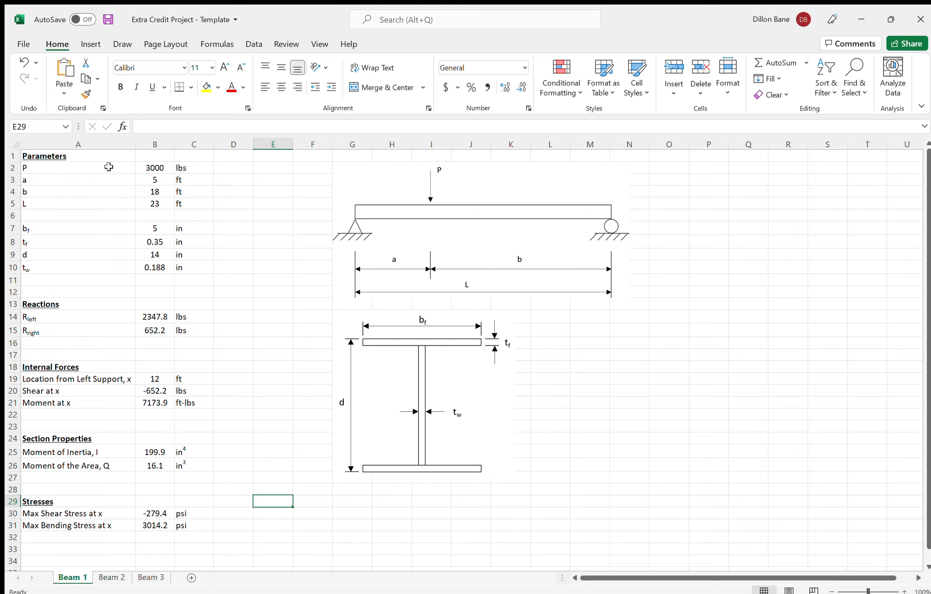
{"action": "left_click_drag", "start_coordinate": [108, 167], "coordinate": [193, 270]}
{"action": "left_click", "coordinate": [276, 227]}
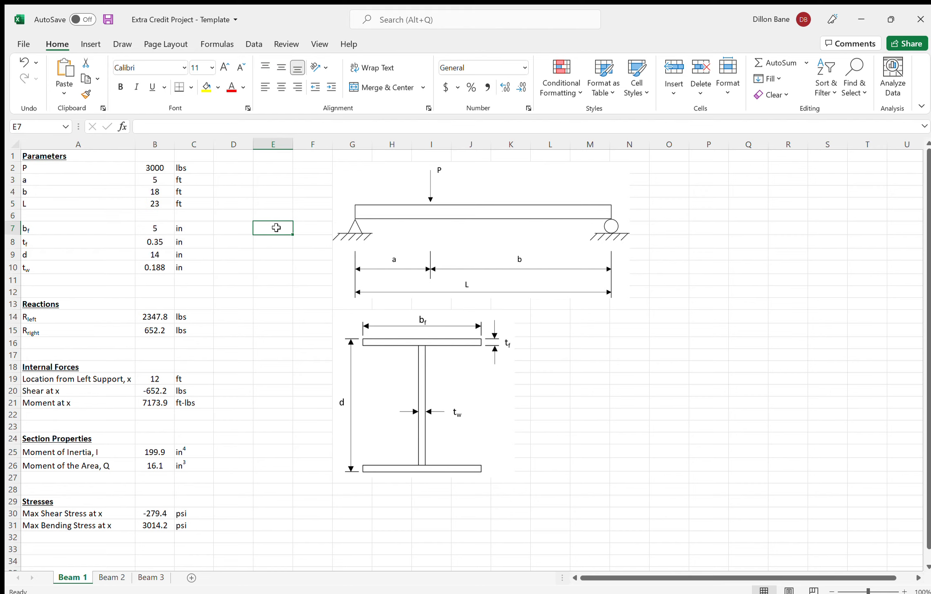
{"action": "left_click", "coordinate": [162, 173]}
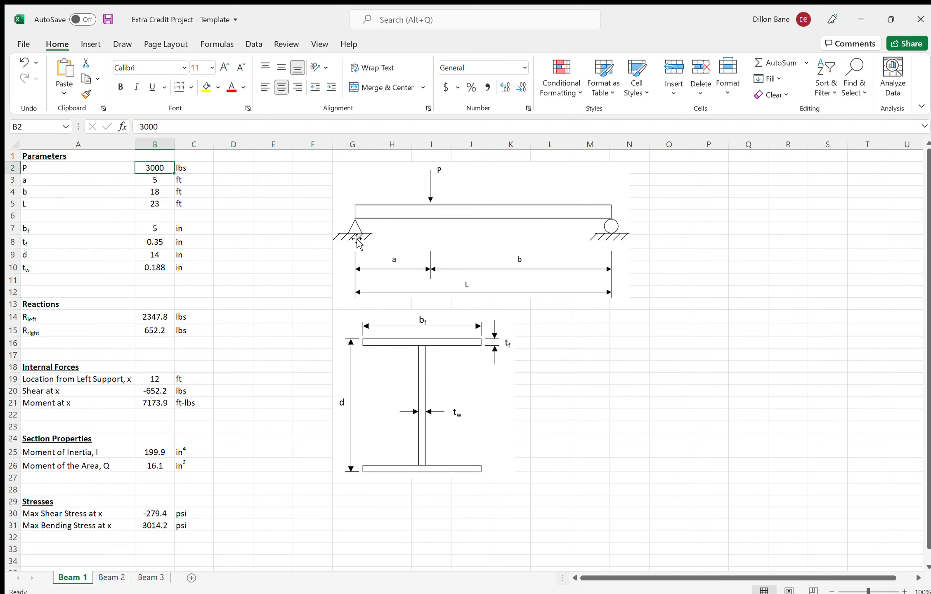
{"action": "left_click_drag", "start_coordinate": [164, 182], "coordinate": [167, 197]}
{"action": "left_click", "coordinate": [240, 191]}
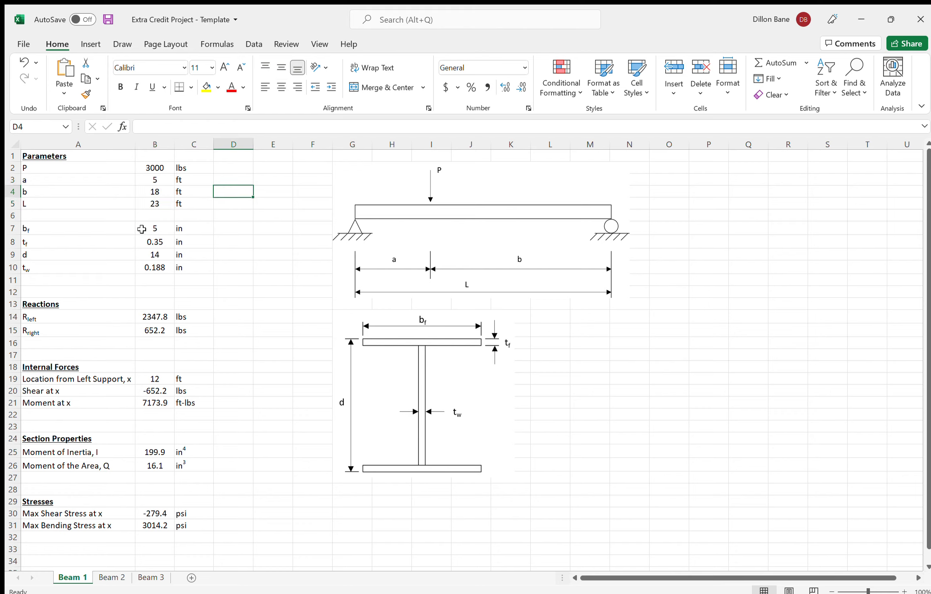
{"action": "left_click", "coordinate": [114, 228]}
{"action": "left_click_drag", "start_coordinate": [115, 228], "coordinate": [156, 269]}
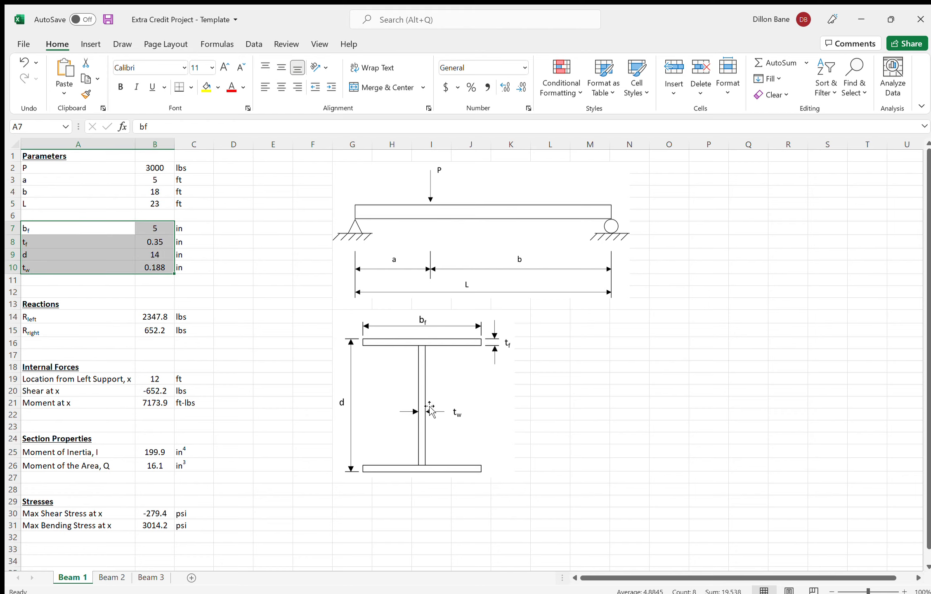
{"action": "left_click_drag", "start_coordinate": [167, 225], "coordinate": [164, 268]}
{"action": "left_click", "coordinate": [260, 257]}
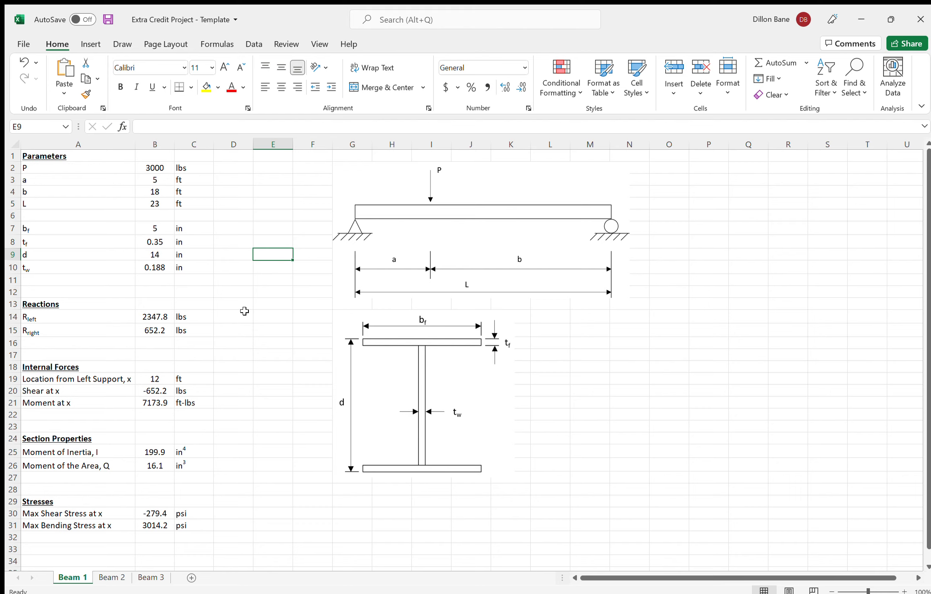
{"action": "left_click_drag", "start_coordinate": [276, 289], "coordinate": [281, 341]}
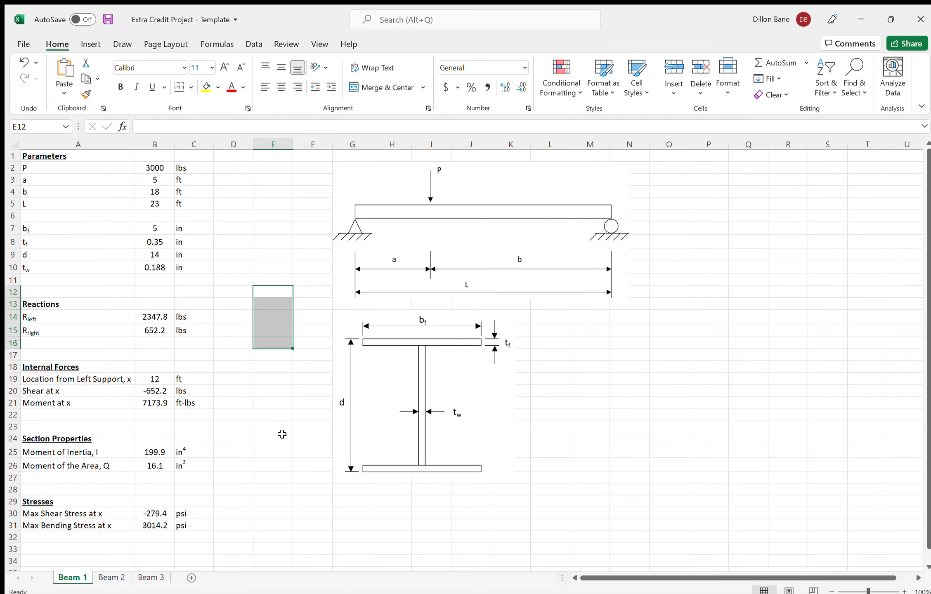
Look over the Beam 2 and Beam 3 sheets, and return to the Beam 1 sheet.
{"action": "left_click", "coordinate": [125, 576]}
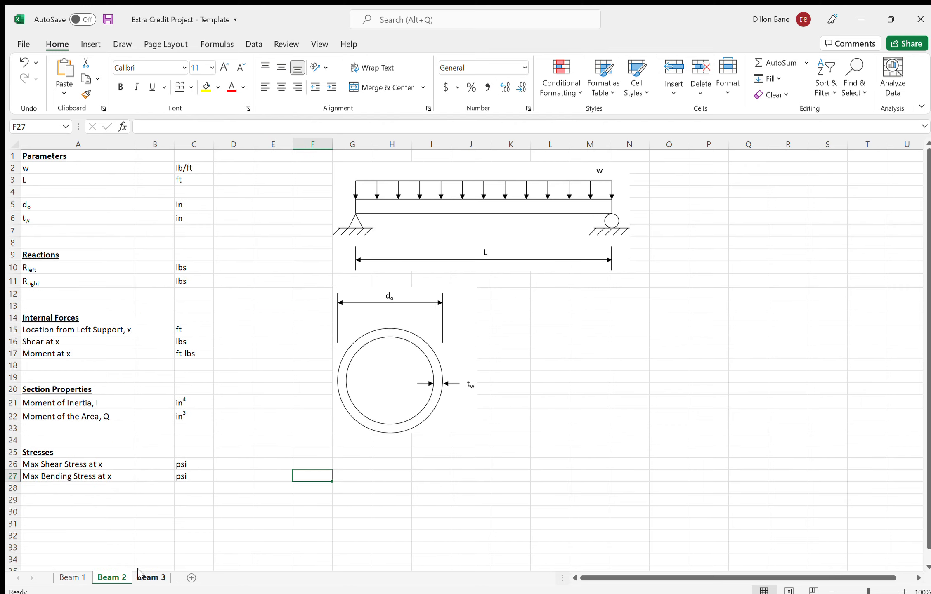
{"action": "left_click", "coordinate": [140, 576]}
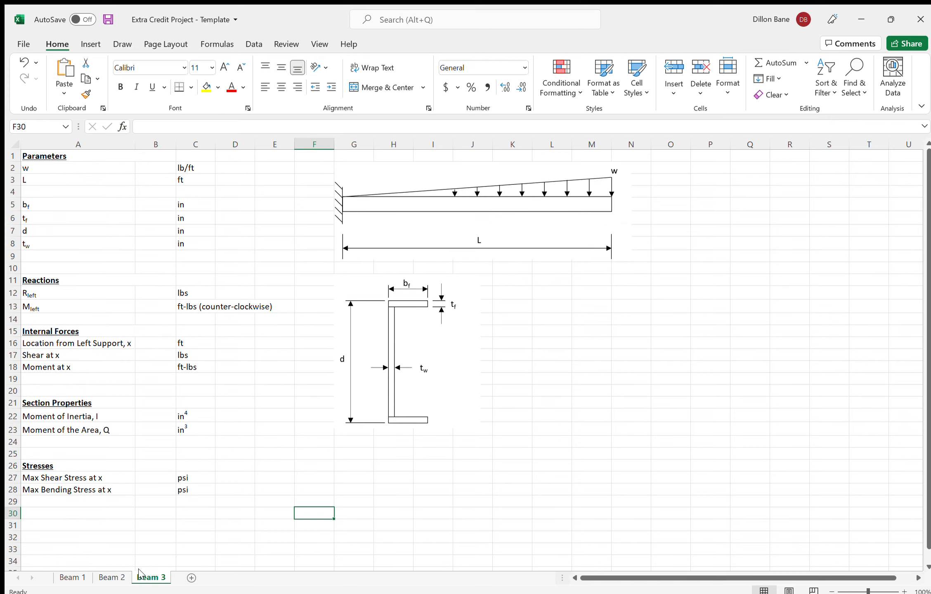
{"action": "left_click", "coordinate": [110, 576]}
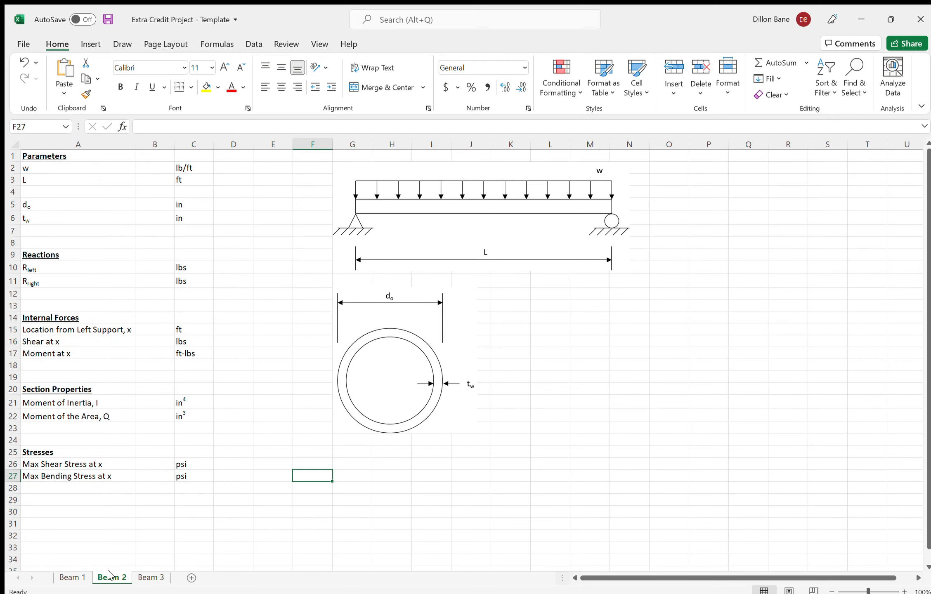
{"action": "left_click", "coordinate": [66, 577]}
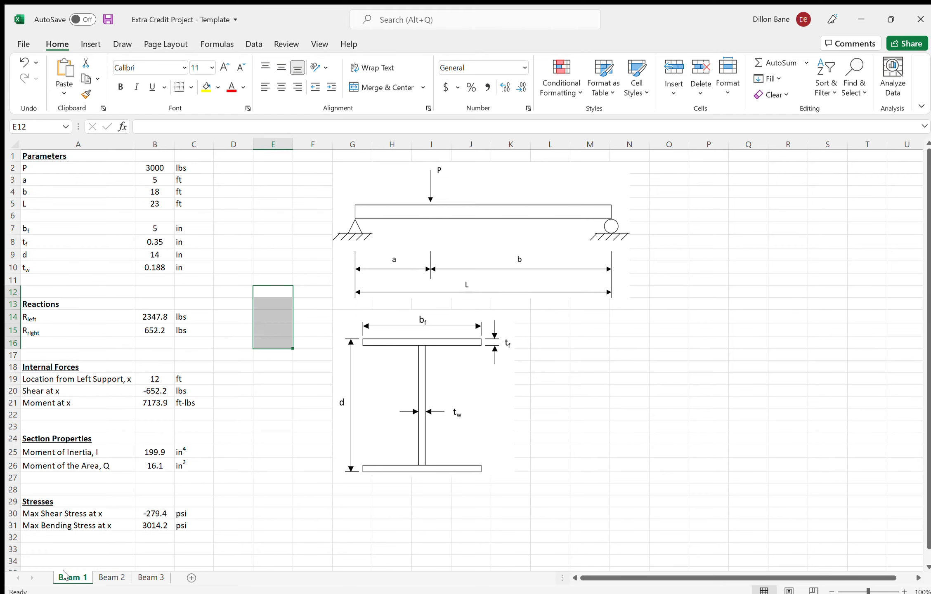
{"action": "left_click", "coordinate": [285, 450]}
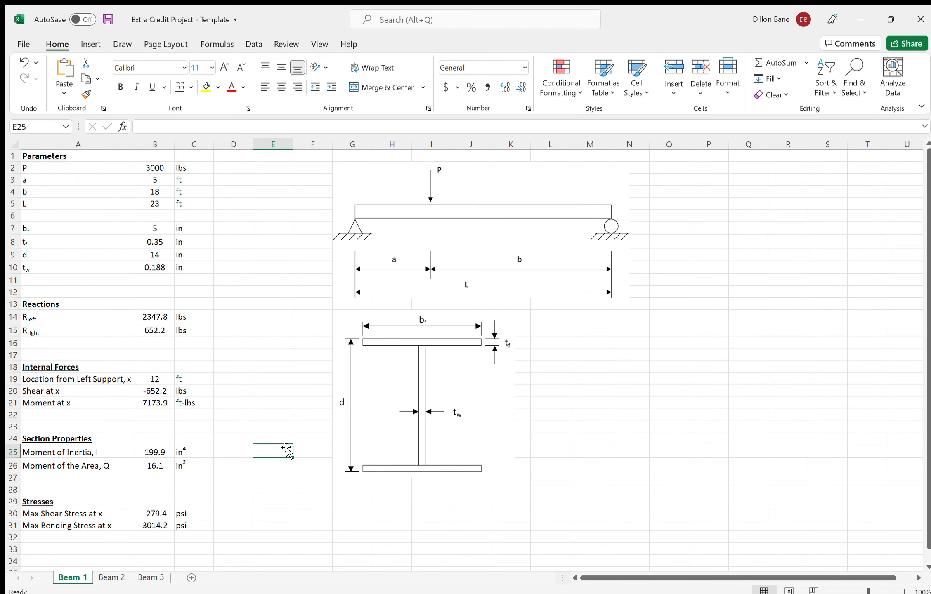